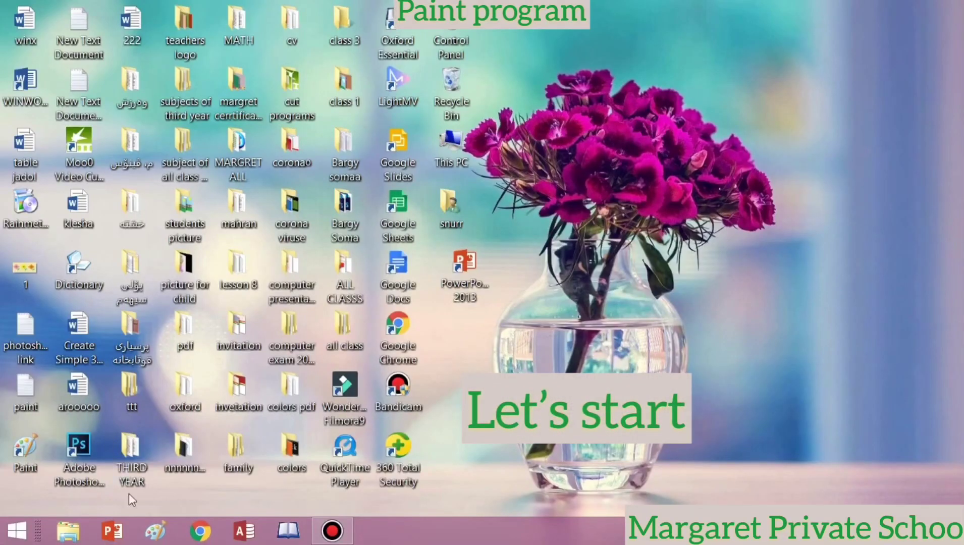
Step: Open Paint and draw a vertical oval about 91 × 154 px near the canvas centre in olive (red 128, green 128, blue 64)
click(156, 531)
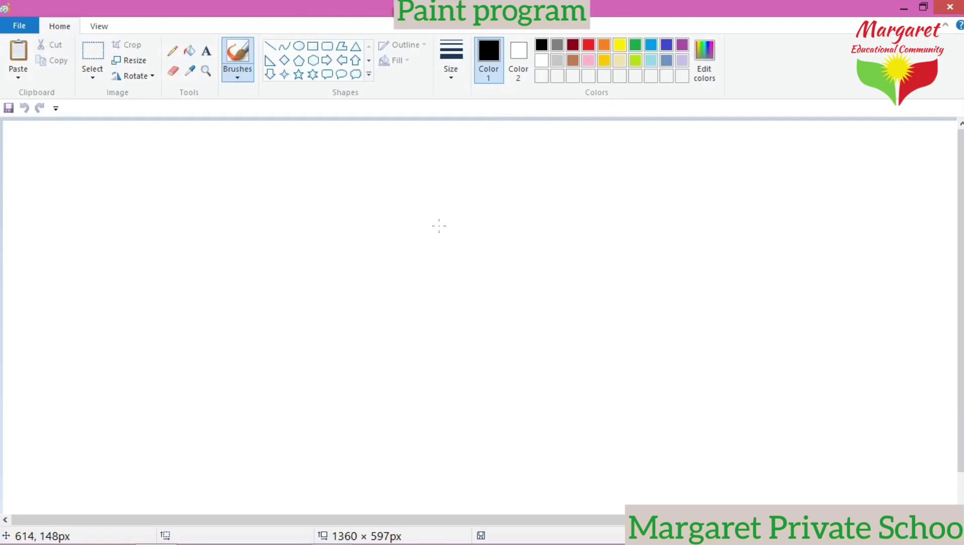
click(299, 47)
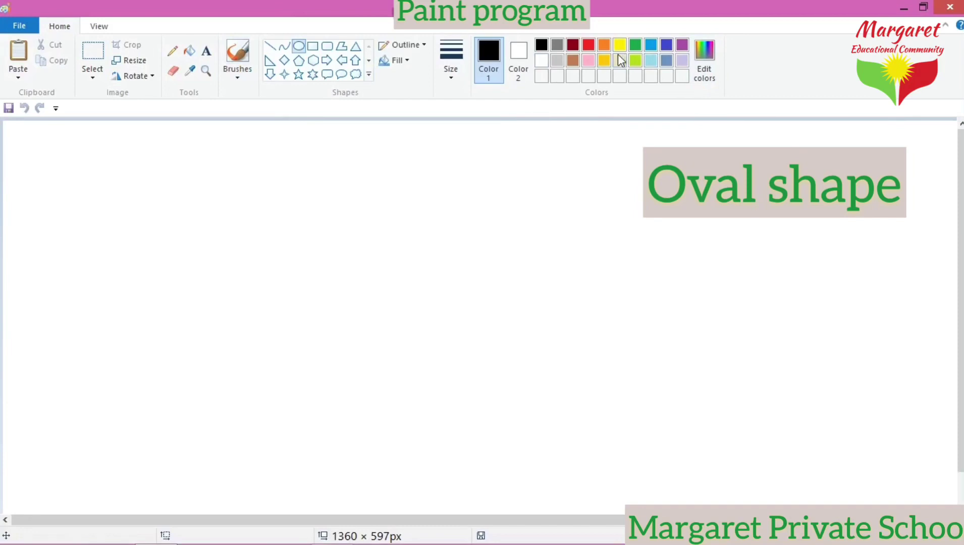
click(705, 70)
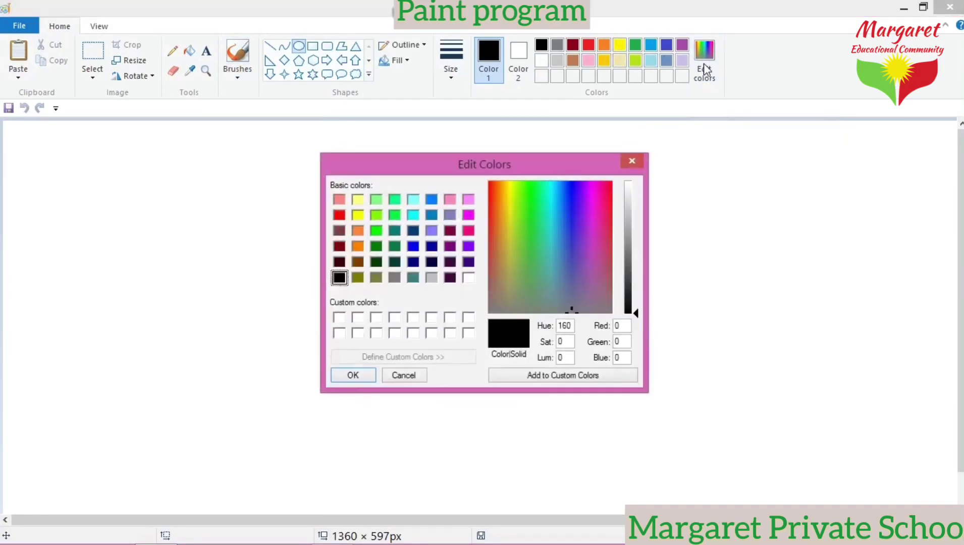
click(376, 278)
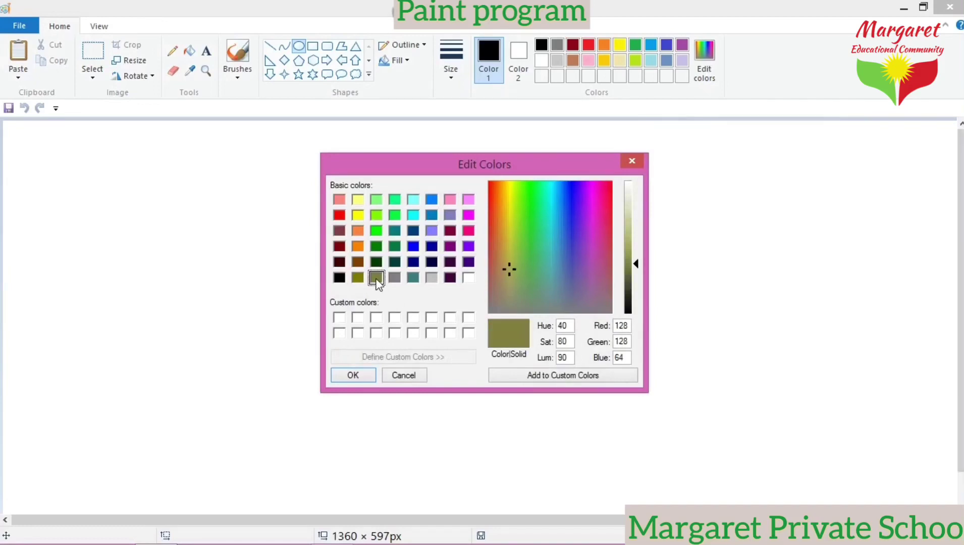
click(351, 376)
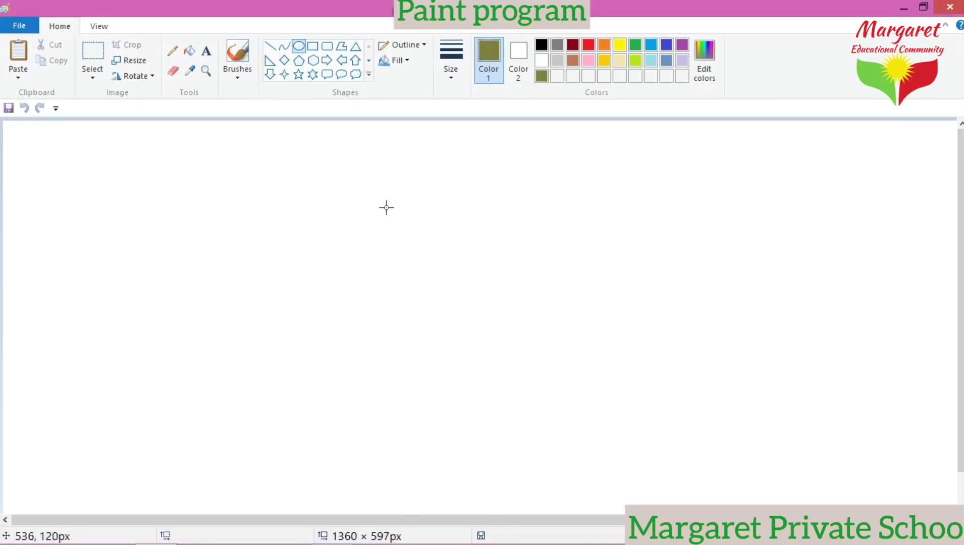
drag(398, 187, 464, 298)
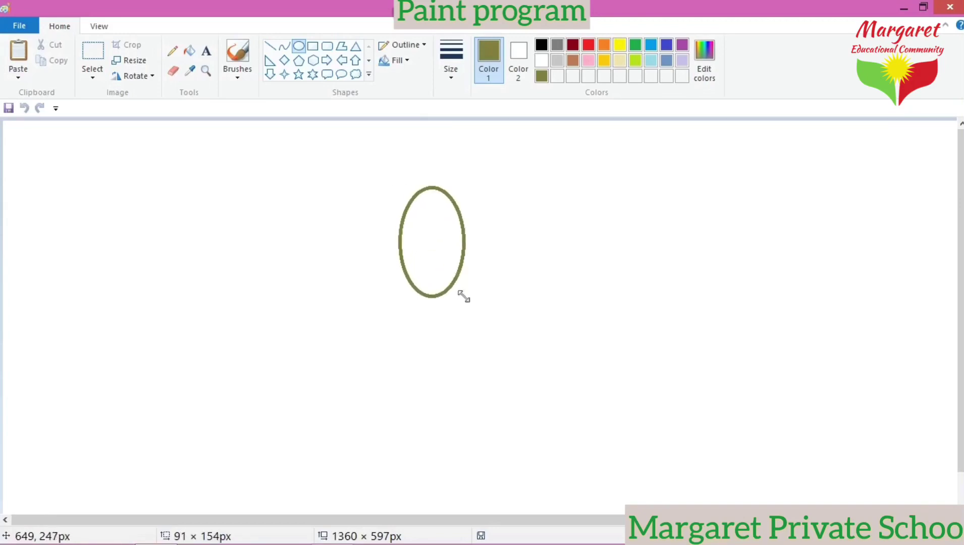
Step: Give the oval the second line thickness and shift it slightly right and down on the canvas
click(451, 76)
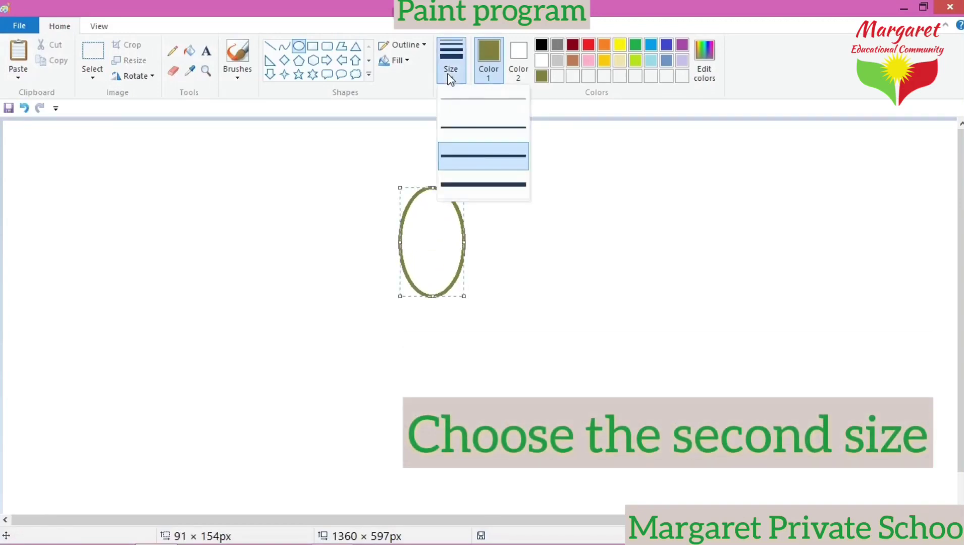
click(456, 132)
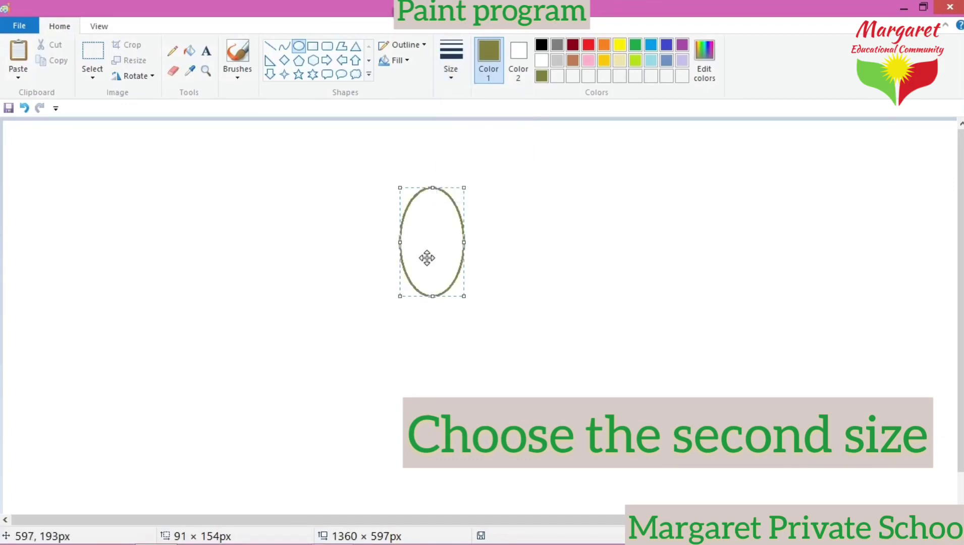
drag(426, 258, 448, 265)
click(522, 292)
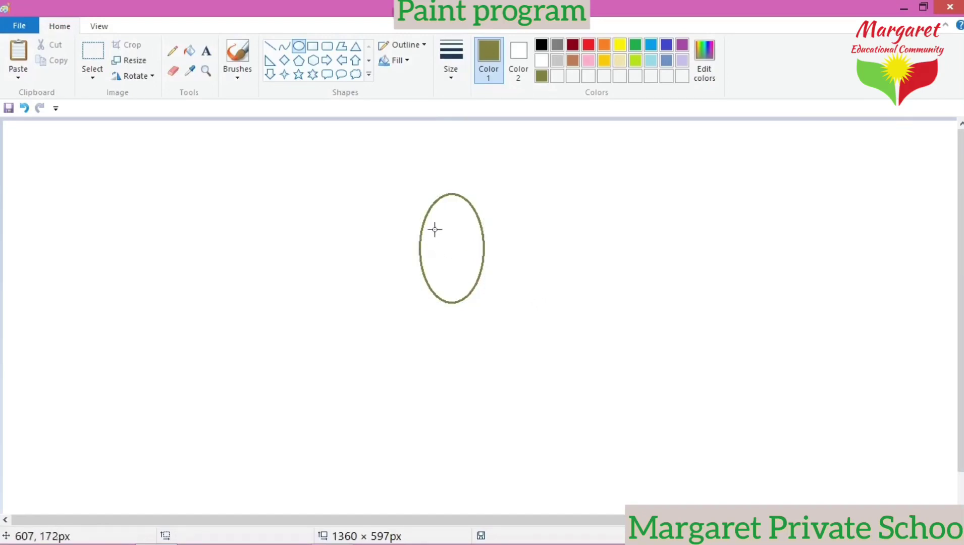
Step: Draw a second vertical oval over the first and adjust its edges to match, about 93 × 153 px
drag(415, 190, 485, 302)
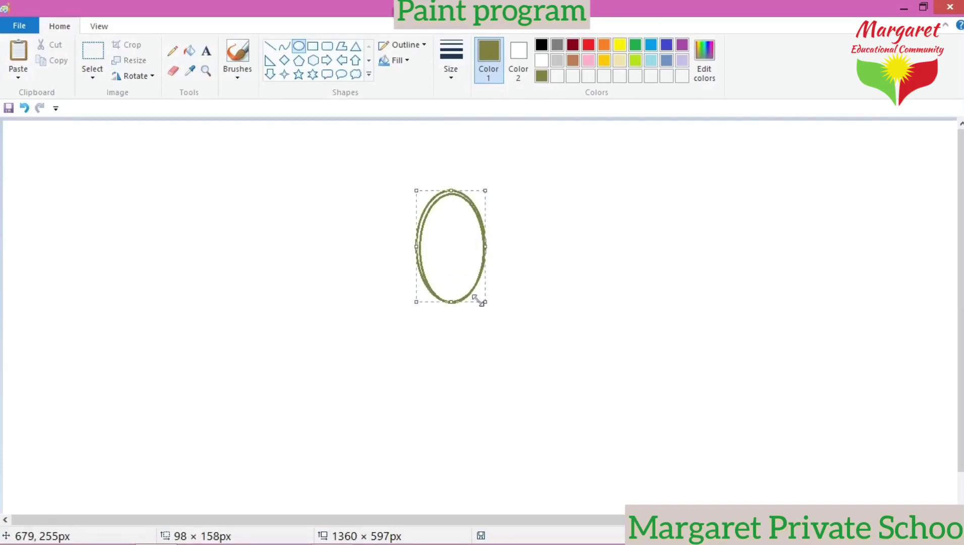
drag(415, 252, 419, 254)
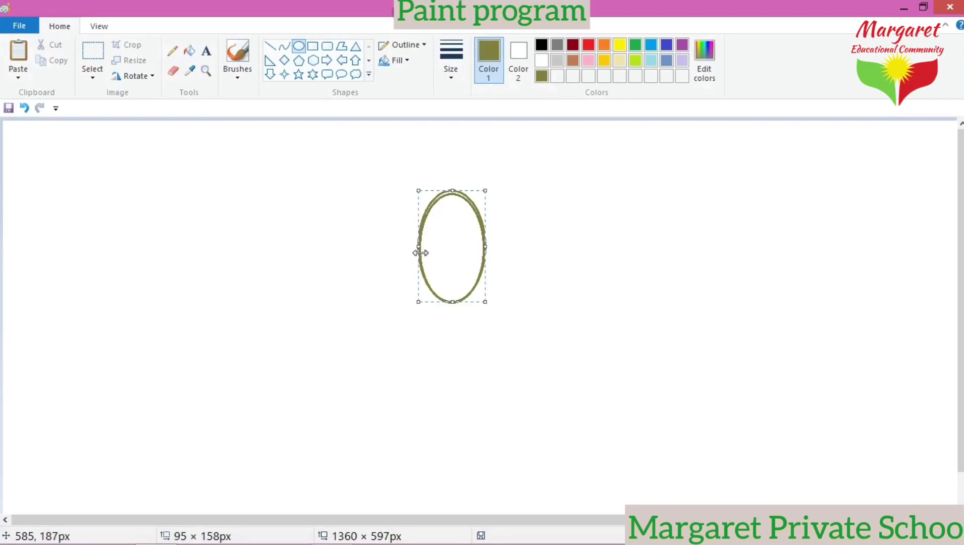
drag(448, 191, 447, 194)
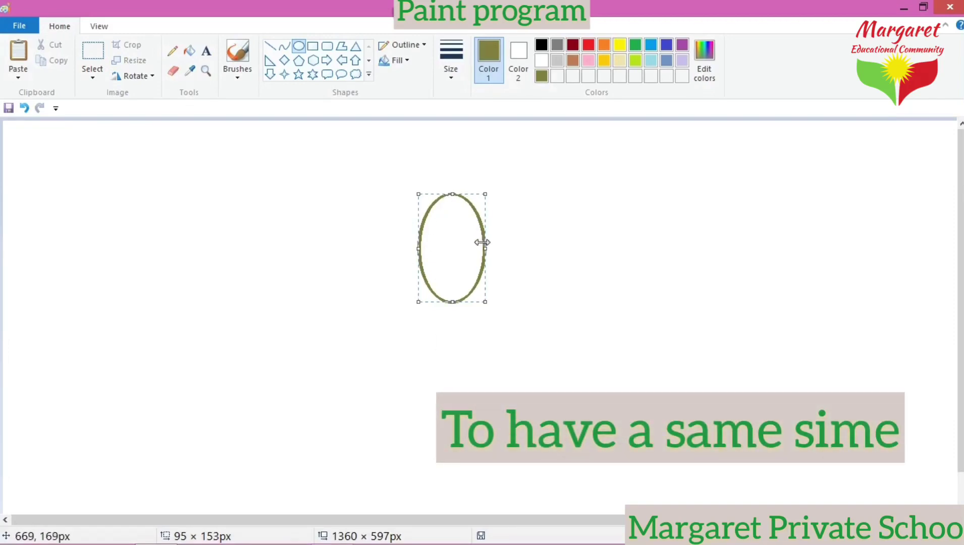
drag(487, 247, 484, 250)
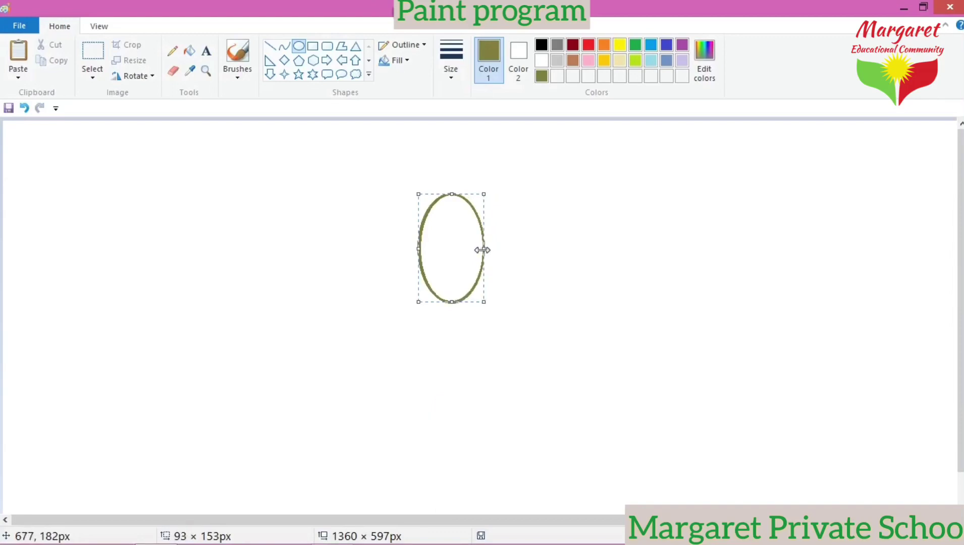
Step: Move the second oval straight down until only its upper tip overlaps the first oval's lower end
key(Down)
key(Down)
key(Down)
key(Down)
key(Down)
key(Down)
key(Down)
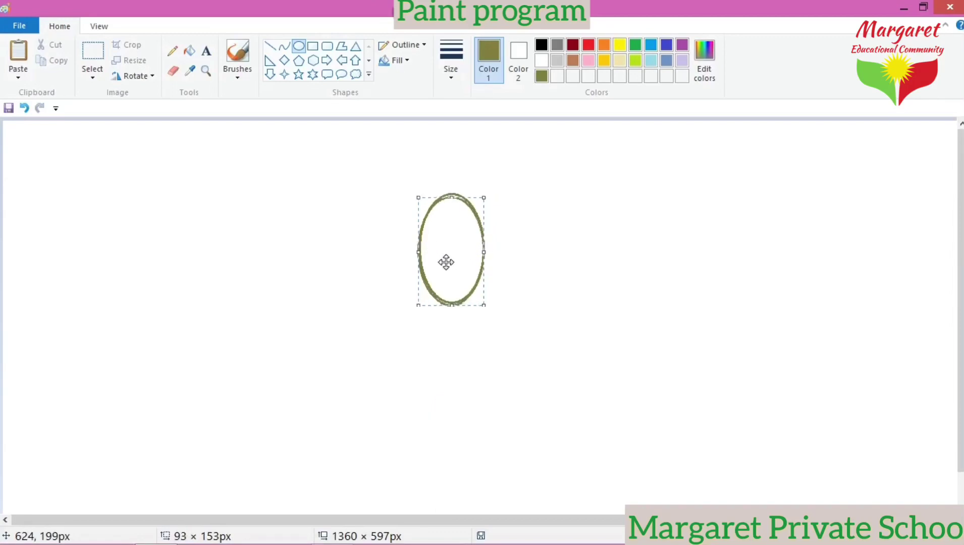
key(Down)
key(Down)
key(Down)
key(Down)
key(Down)
key(Down)
key(Down)
key(Down)
key(Down)
key(Down)
key(Down)
key(Down)
key(Down)
key(Down)
key(Down)
key(Down)
key(Down)
key(Down)
key(Down)
key(Down)
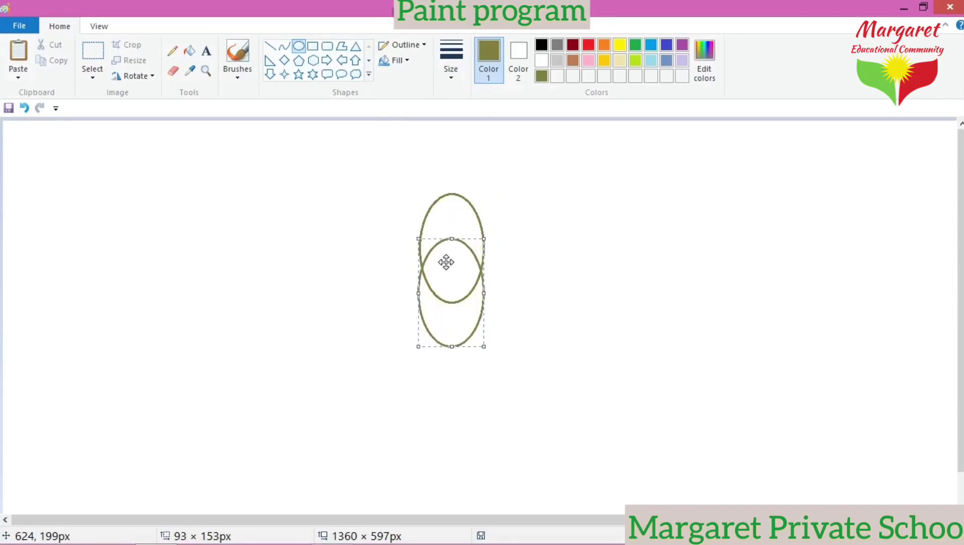
key(Down)
key(Down)
key(Down)
key(Down)
key(Down)
key(Down)
key(Down)
key(Down)
key(Down)
key(Down)
key(Down)
key(Down)
key(Down)
key(Down)
key(Down)
key(Down)
key(Down)
key(Down)
key(Down)
key(Down)
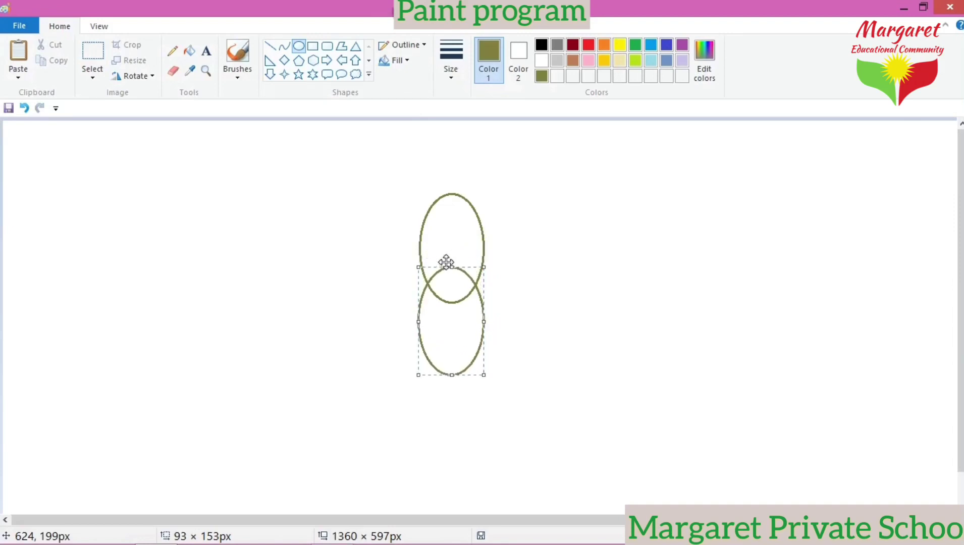
key(Down)
key(Down)
key(Down)
key(Down)
key(Down)
key(Down)
key(Down)
key(Down)
key(Down)
key(Down)
key(Down)
key(Down)
key(Down)
key(Down)
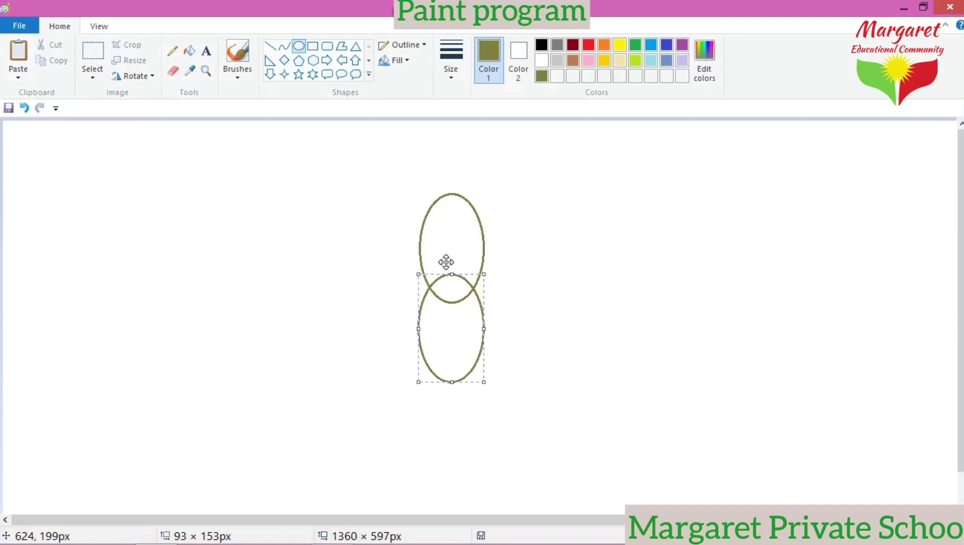
key(Down)
key(Down)
key(Down)
key(Down)
key(Down)
key(Down)
key(Down)
key(Down)
key(Down)
key(Down)
key(Down)
key(Down)
key(Down)
key(Down)
key(Down)
key(Down)
key(Down)
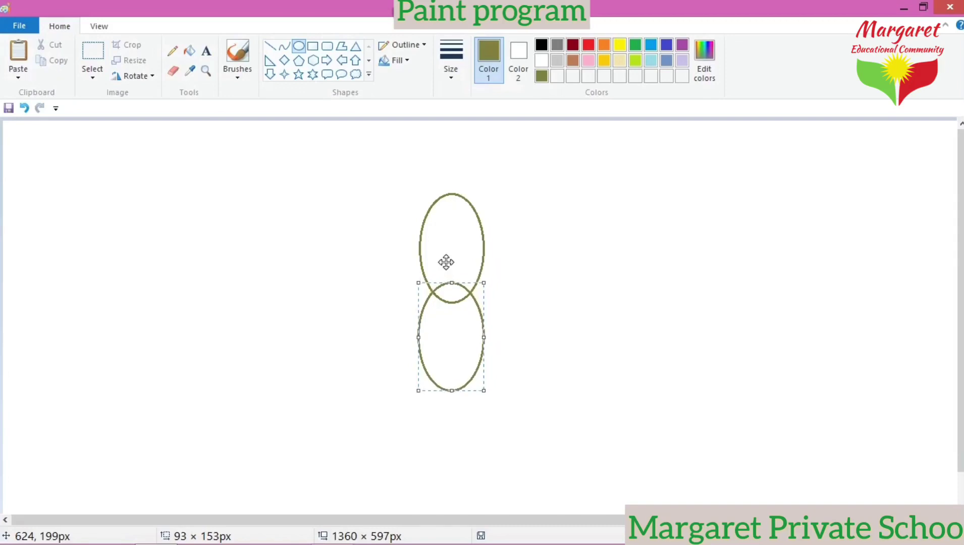
key(Down)
key(Down)
key(Down)
click(624, 331)
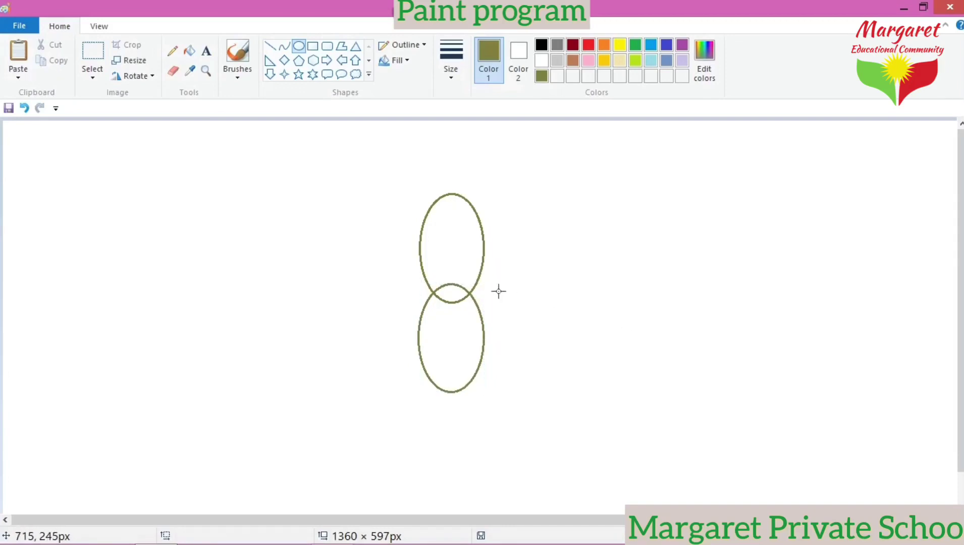
Step: Draw a horizontal oval as the right petal, starting at the overlap of the two vertical ovals
mouse_move(452, 272)
mouse_down()
mouse_move(585, 321)
mouse_move(555, 328)
mouse_move(545, 312)
mouse_up()
click(549, 399)
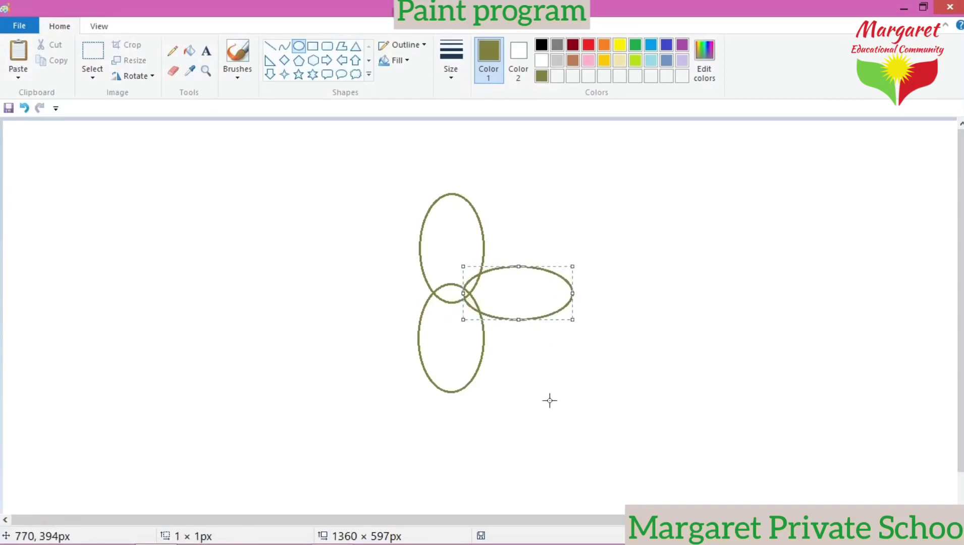
Step: Draw another horizontal oval, place it over the right petal and resize it to match, about 155 × 80 px
drag(332, 263, 444, 318)
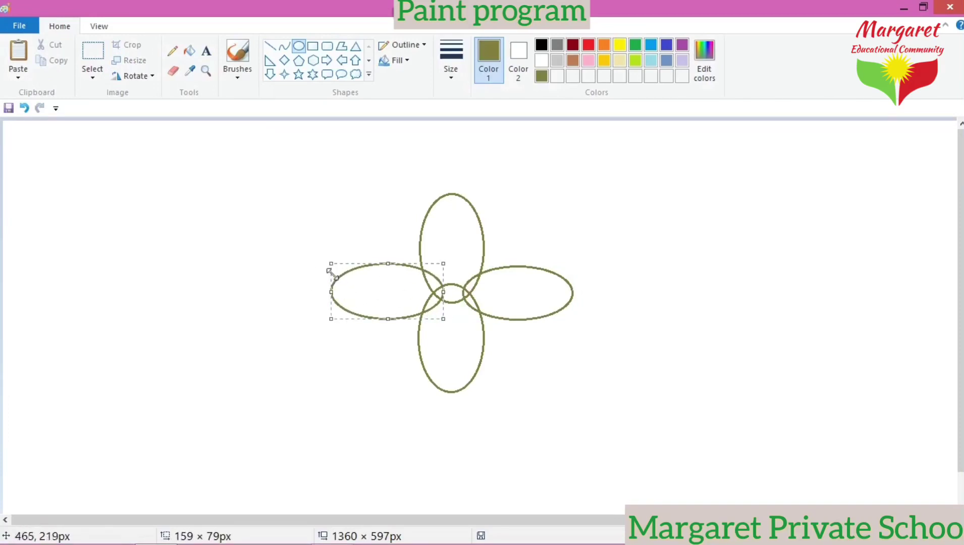
drag(330, 271, 493, 283)
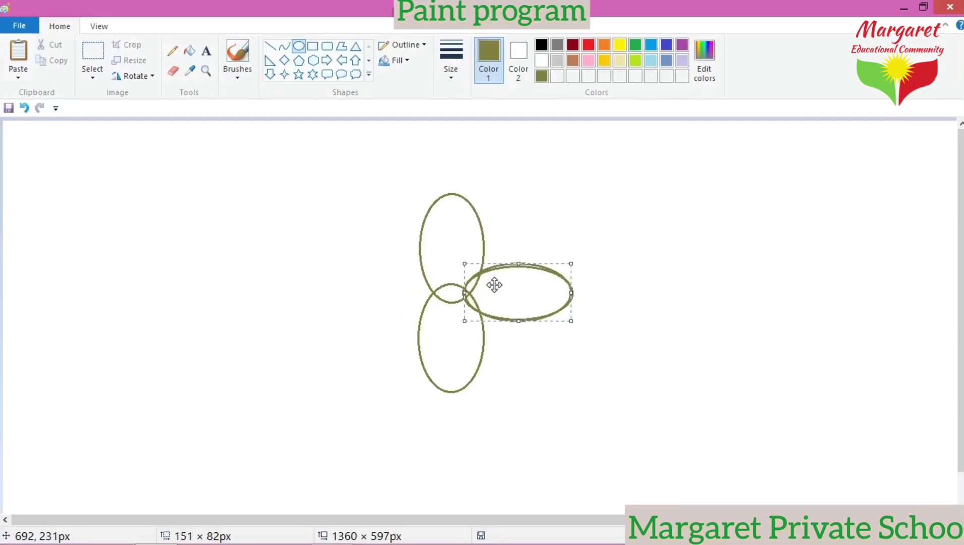
drag(571, 321, 574, 322)
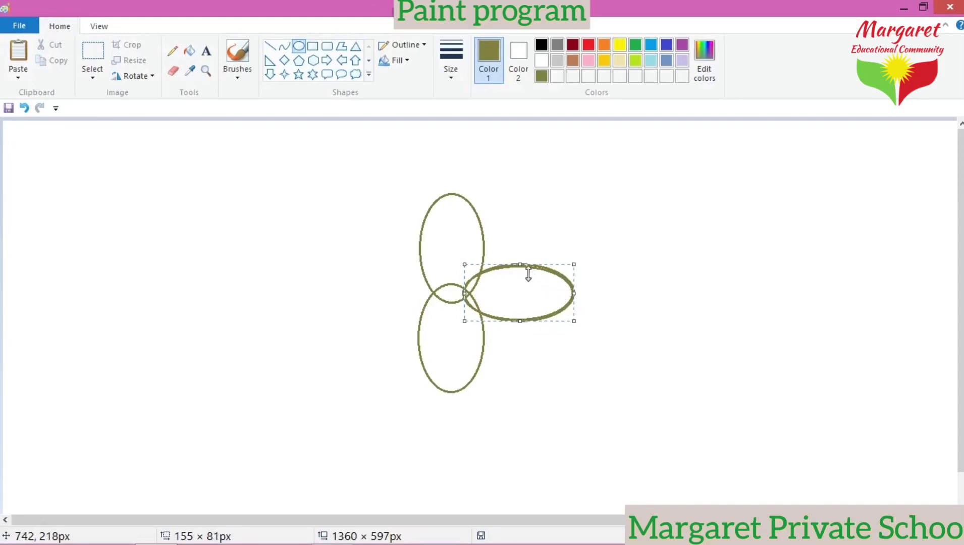
drag(523, 267, 524, 264)
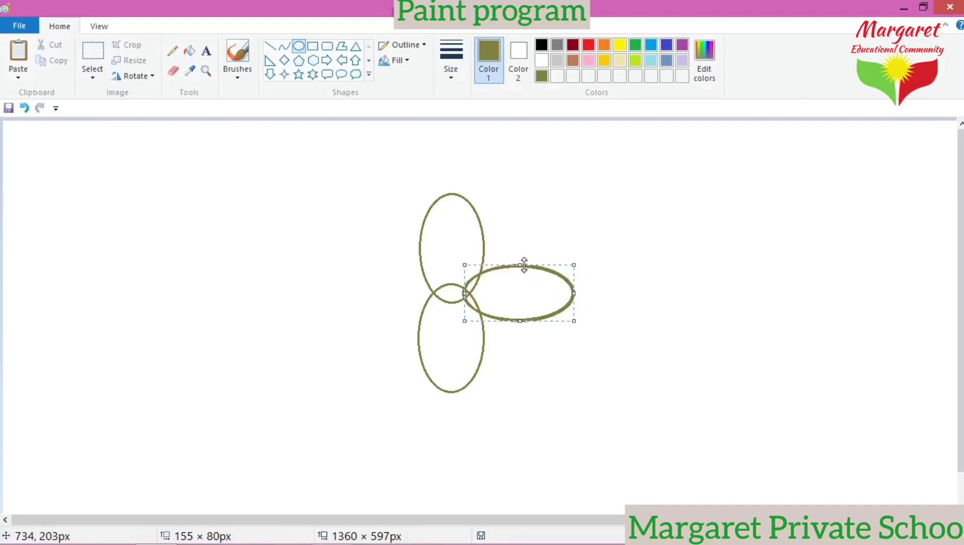
Step: Move the second horizontal oval straight left until it mirrors the right petal and its inner end meets the centre overlap
key(Left)
key(Left)
key(Left)
key(Left)
key(Left)
key(Left)
key(Left)
key(Left)
key(Left)
key(Left)
key(Left)
key(Left)
key(Left)
key(Left)
key(Left)
key(Left)
key(Left)
key(Left)
key(Left)
key(Left)
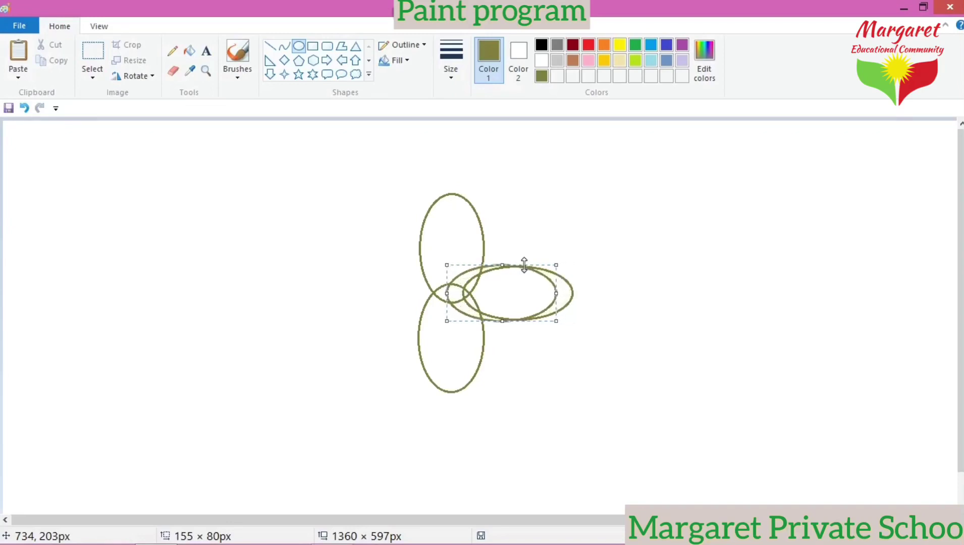
key(Left)
key(Left)
key(Left)
key(Left)
key(Left)
key(Left)
key(Left)
key(Left)
key(Left)
key(Left)
key(Left)
key(Left)
key(Left)
key(Left)
key(Left)
key(Left)
key(Left)
key(Left)
key(Left)
key(Left)
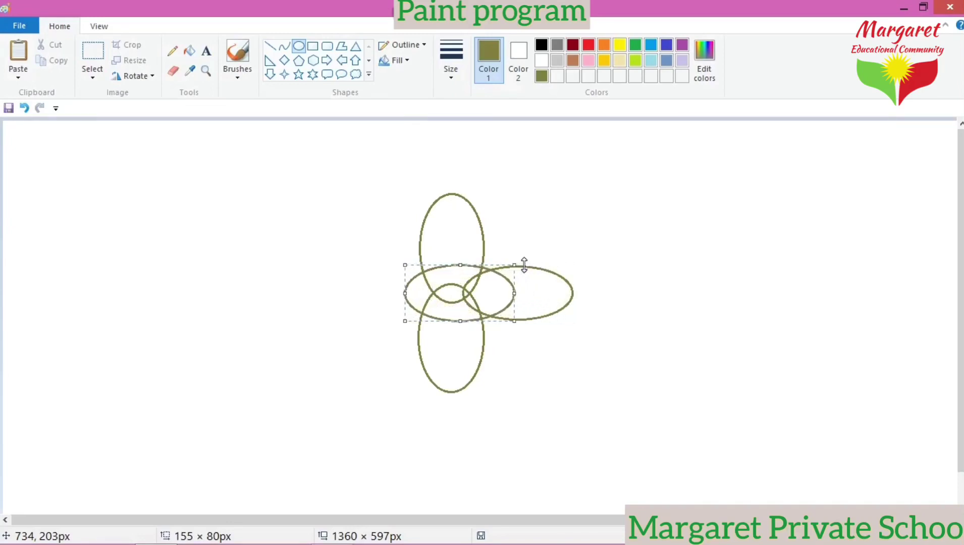
key(Left)
key(Left)
key(Left)
key(Left)
key(Left)
key(Left)
key(Left)
key(Left)
key(Left)
key(Left)
key(Left)
key(Left)
key(Left)
key(Left)
key(Left)
key(Left)
key(Left)
key(Left)
key(Left)
key(Left)
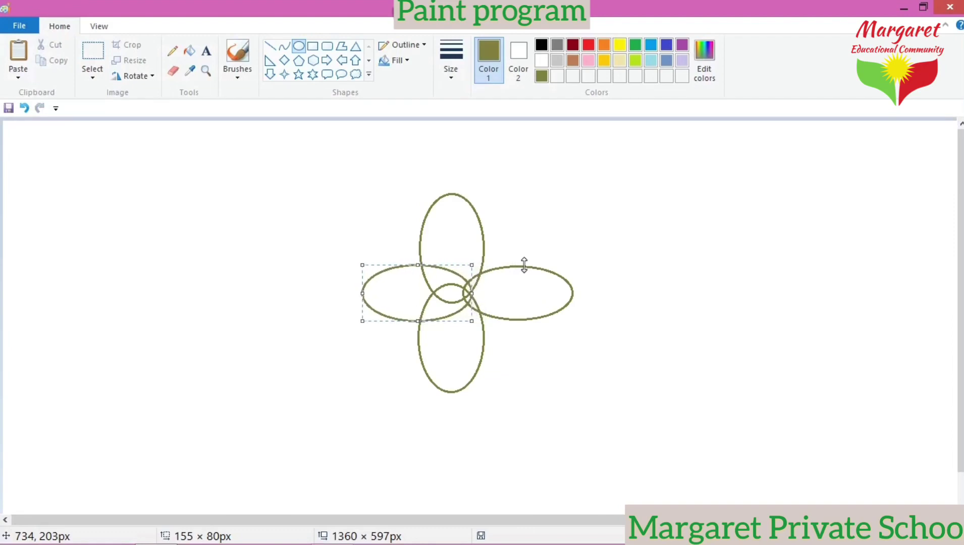
key(Left)
key(Left)
key(Left)
key(Left)
key(Left)
key(Left)
key(Left)
key(Left)
key(Left)
key(Left)
key(Left)
key(Left)
key(Left)
key(Left)
key(Left)
key(Left)
key(Left)
key(Left)
key(Left)
key(Left)
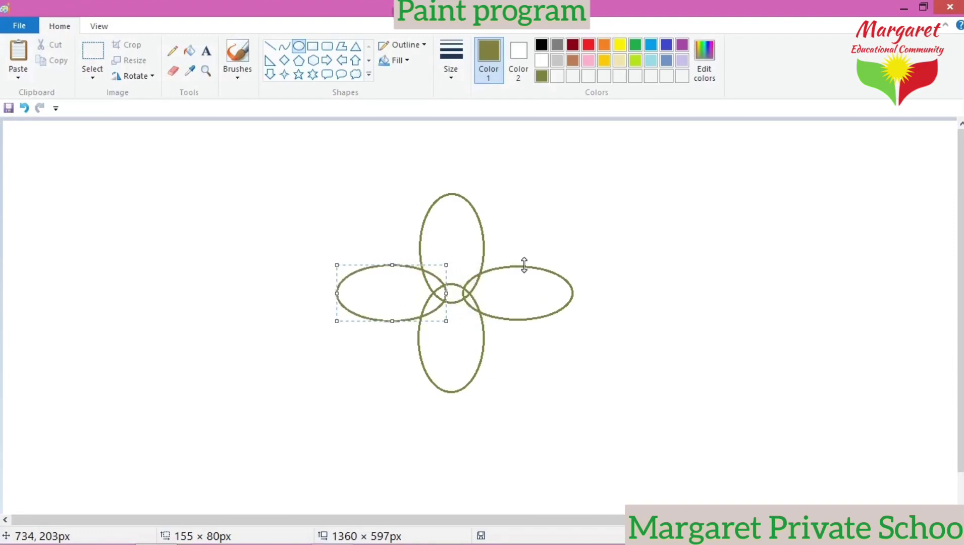
key(Left)
key(Left)
key(Left)
key(Left)
key(Left)
key(Left)
key(Left)
key(Left)
key(Left)
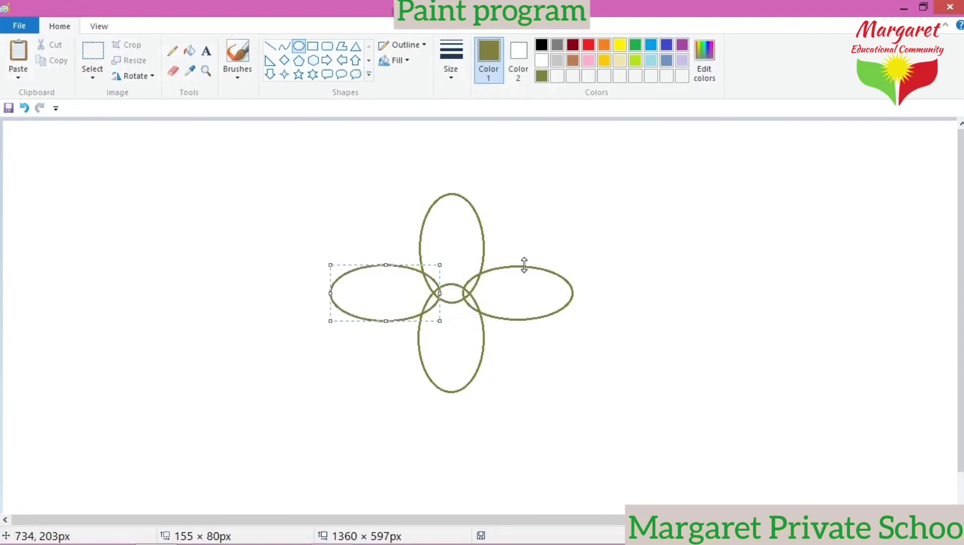
click(523, 349)
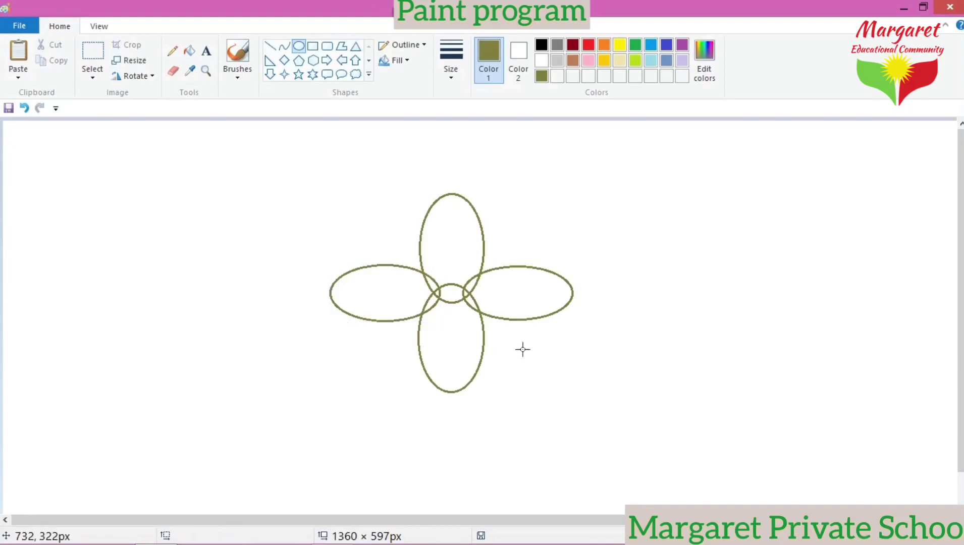
Step: Draw pointed curved petals in the flower's two upper gaps, about 73 × 58 px on the right and 61 × 58 px on the left
click(285, 47)
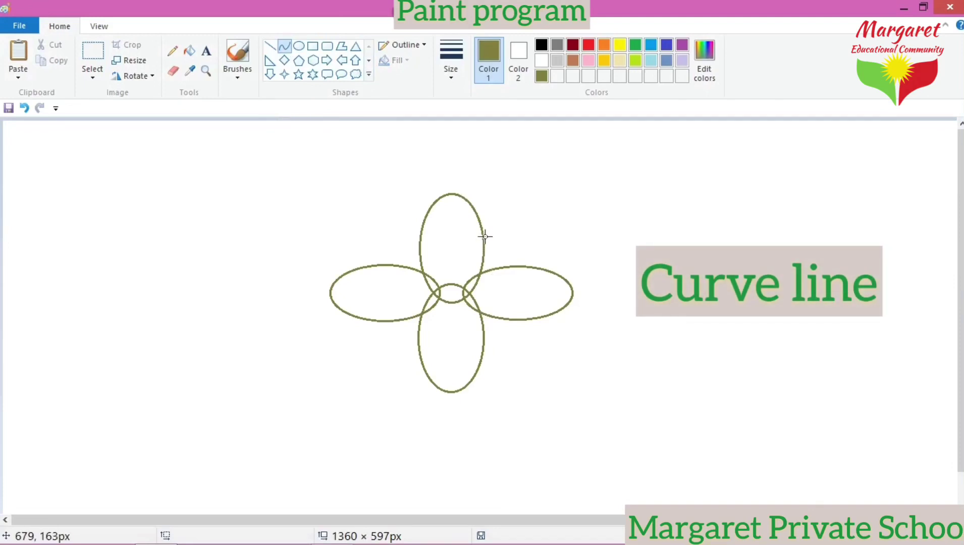
drag(484, 236, 536, 224)
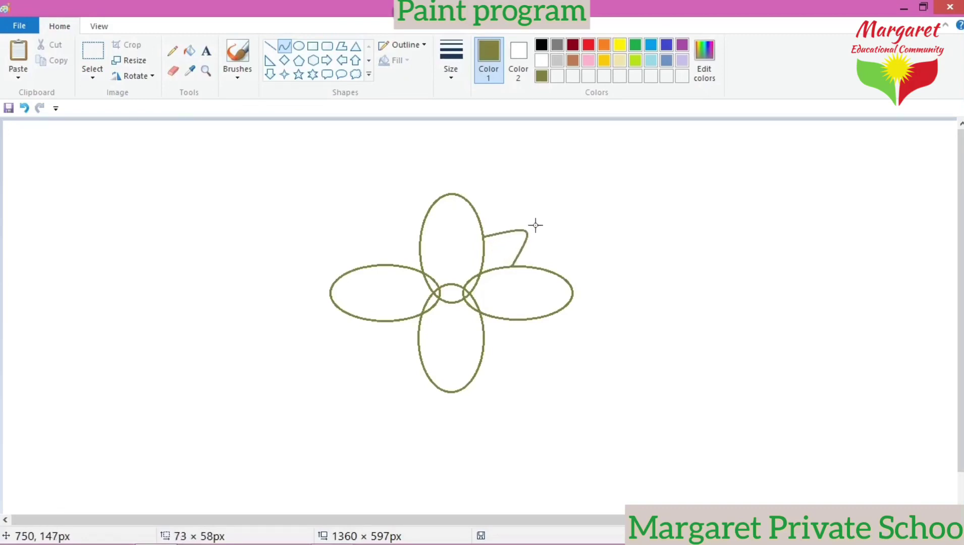
click(283, 47)
click(419, 230)
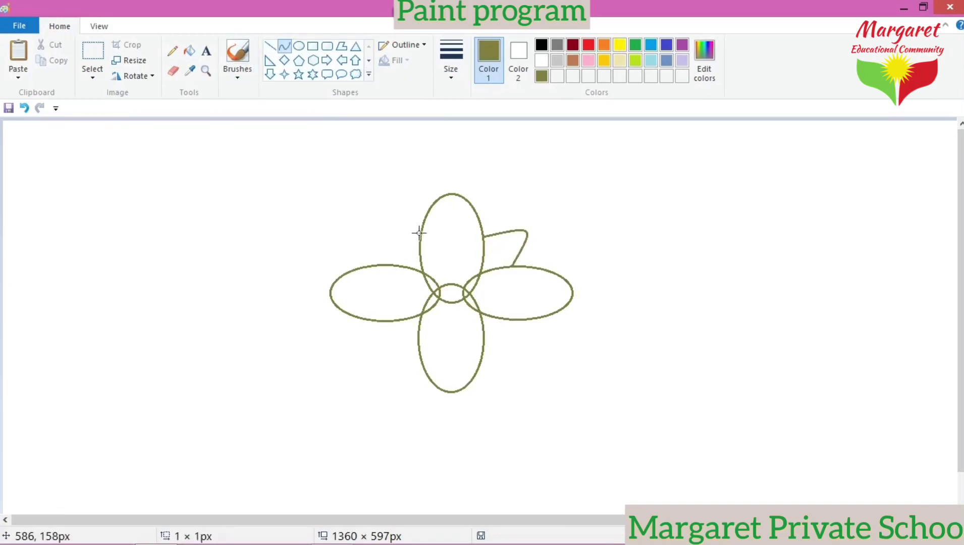
mouse_move(395, 265)
mouse_down()
mouse_move(423, 231)
mouse_move(410, 244)
mouse_move(381, 226)
mouse_up()
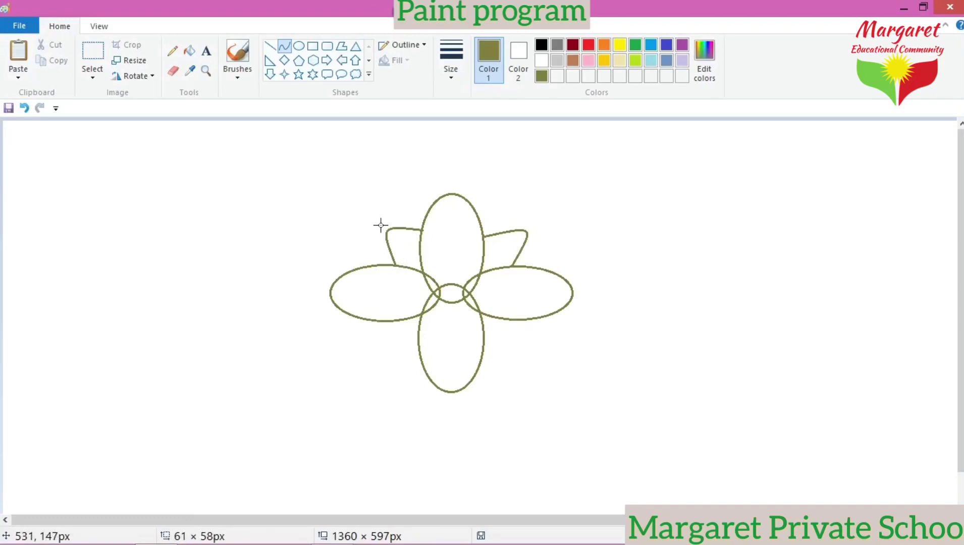
Step: Draw matching curved petals in the flower's two lower gaps, about 69 × 67 px on the left and 64 × 65 px on the right
click(287, 47)
drag(390, 321, 371, 368)
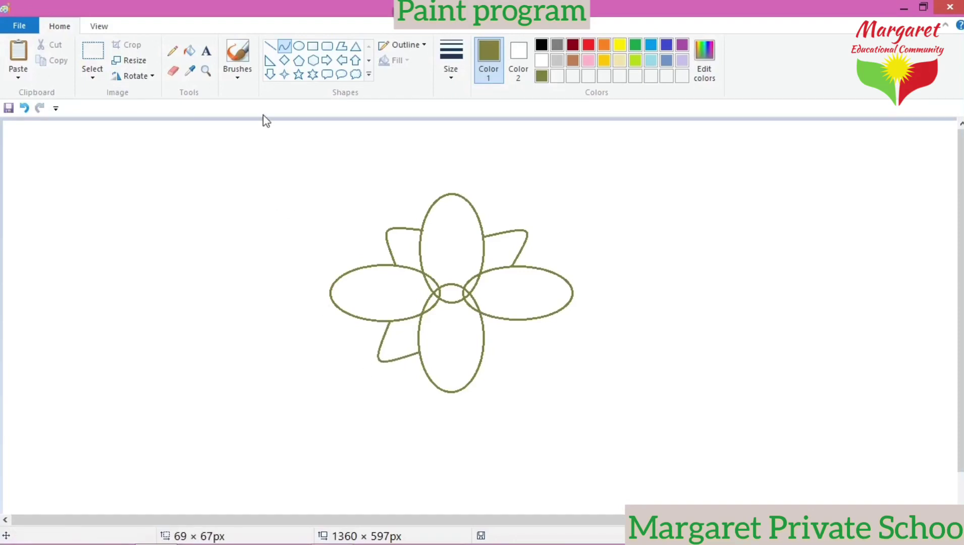
click(285, 61)
click(286, 47)
drag(514, 321, 528, 367)
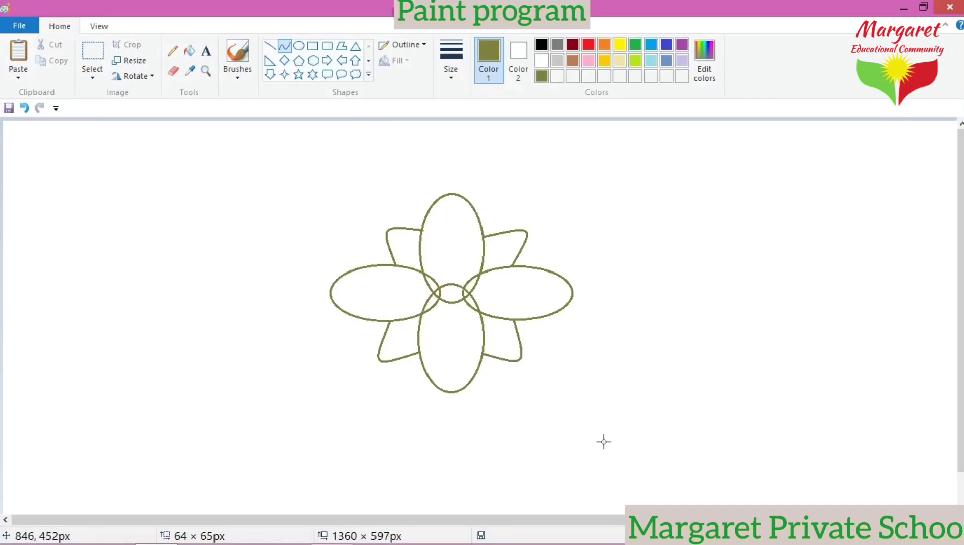
Step: Draw an oval about 104 × 81 px over the point where the four oval petals meet
click(298, 45)
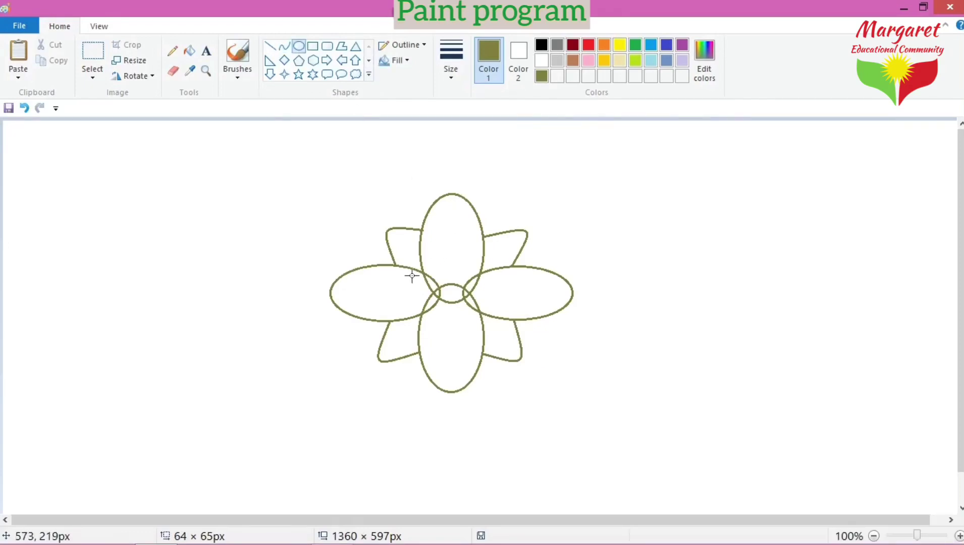
mouse_move(413, 261)
mouse_down()
mouse_move(464, 293)
mouse_move(488, 324)
mouse_move(466, 300)
mouse_up()
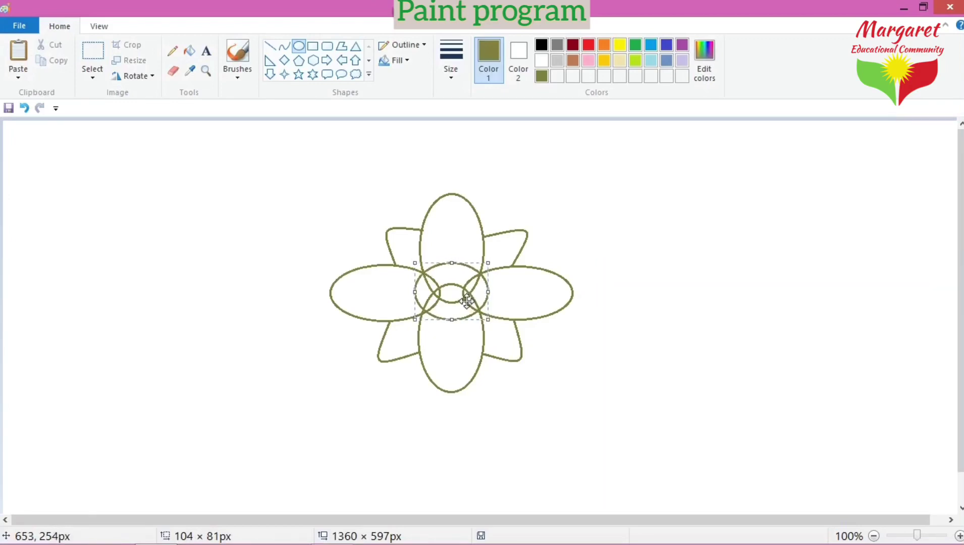
click(625, 327)
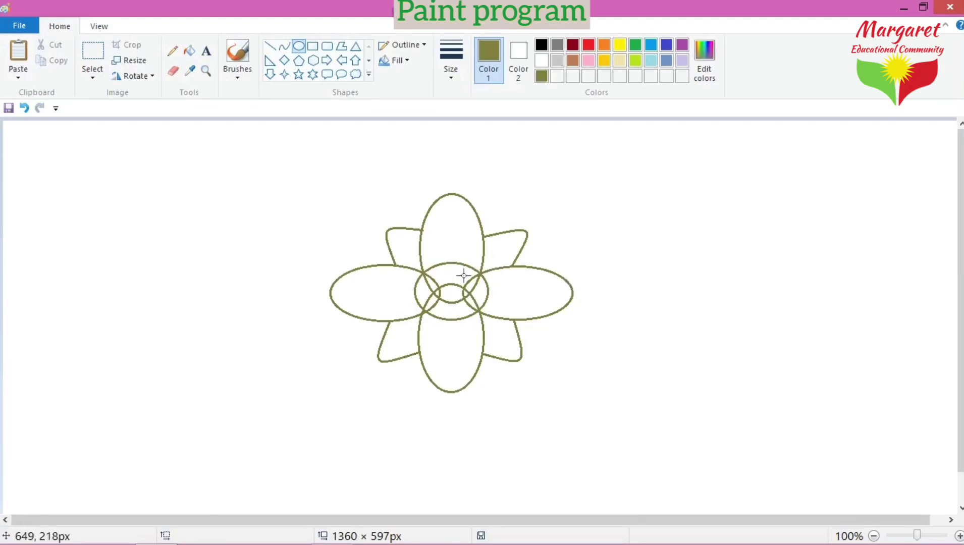
Step: Fill the four oval petals with yellow, leaving the centre oval unfilled
click(195, 52)
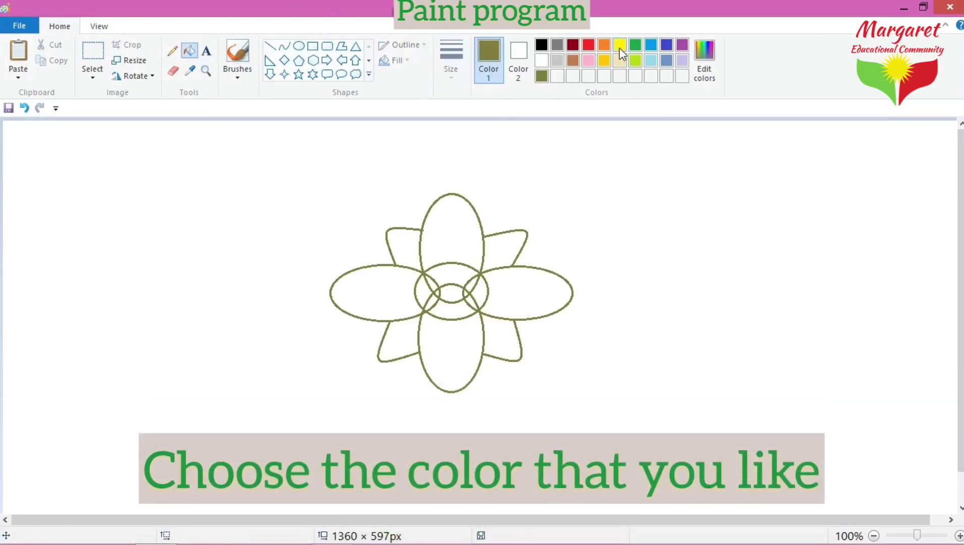
click(619, 47)
click(459, 216)
click(520, 310)
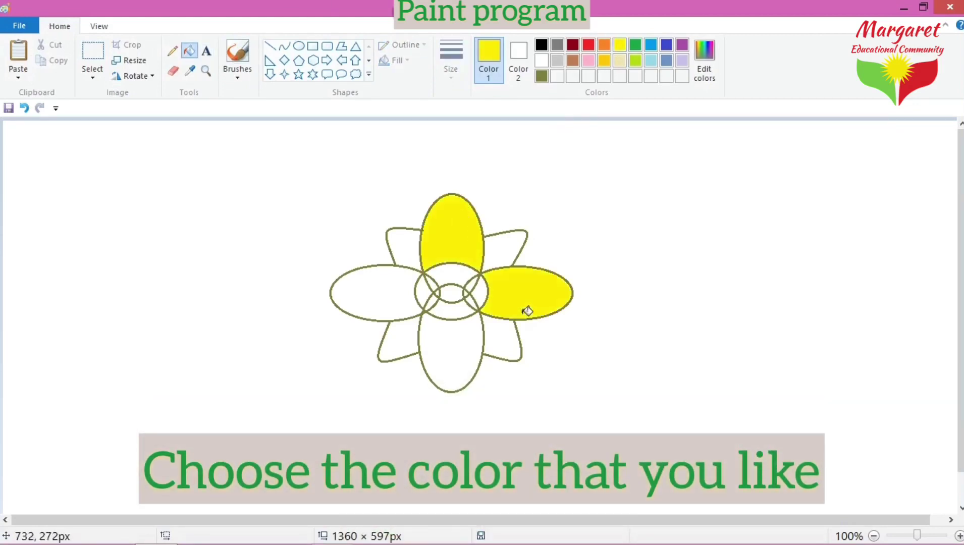
click(457, 352)
click(376, 286)
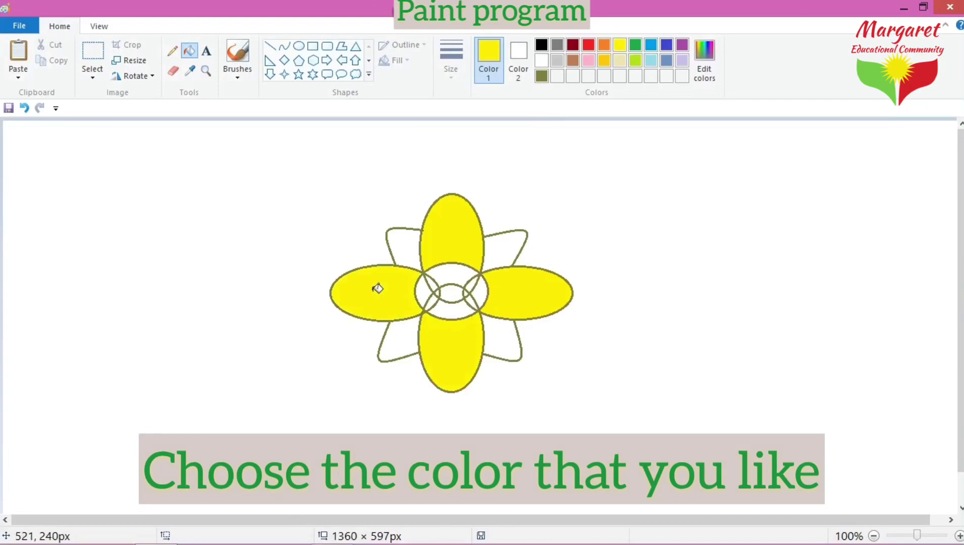
Step: Fill the four small curved petals between the ovals with the same yellow
click(512, 245)
click(411, 244)
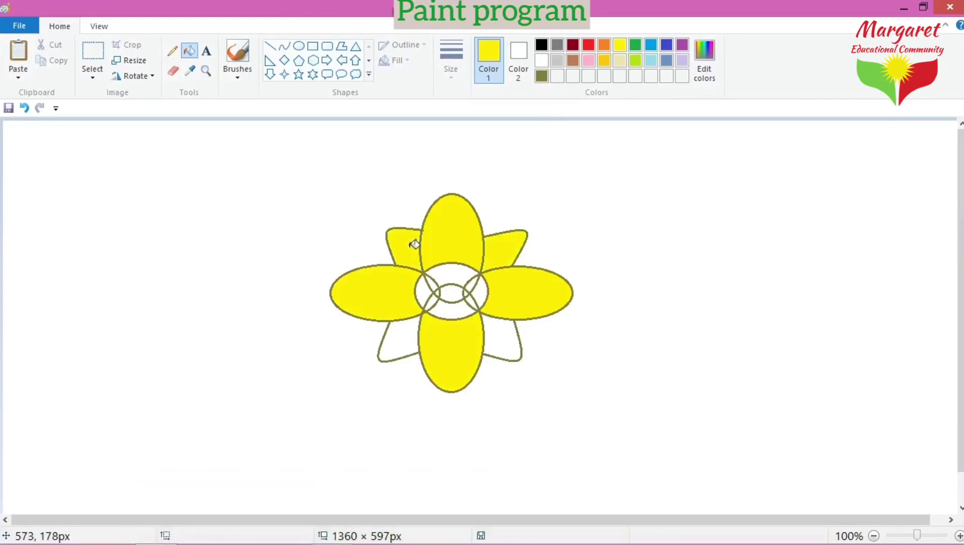
click(405, 329)
click(511, 336)
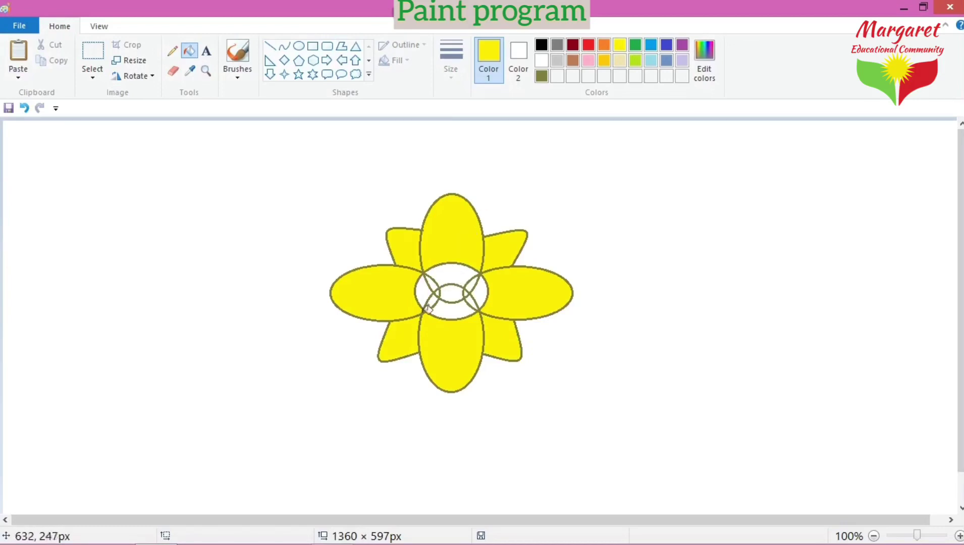
Step: Fill all sections of the flower's centre oval with the custom olive color
click(542, 76)
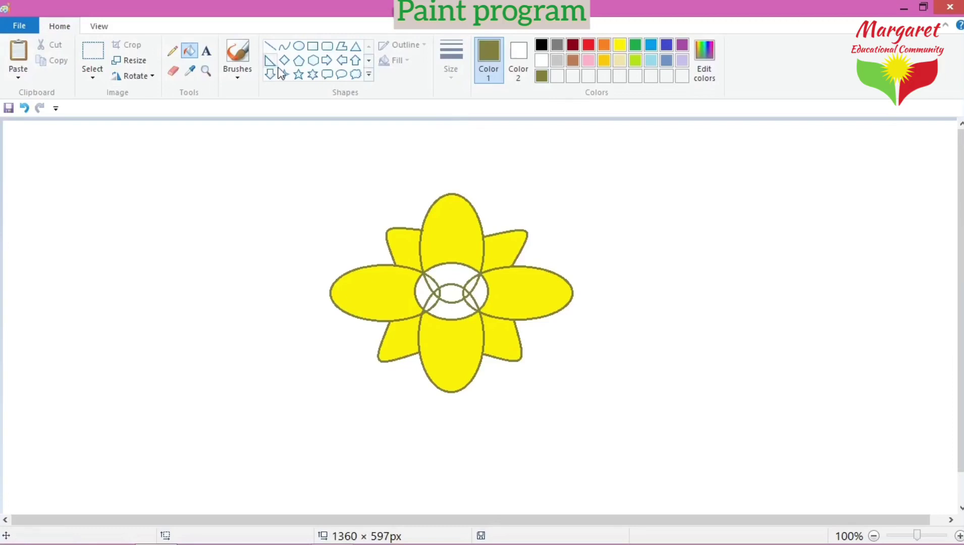
click(449, 268)
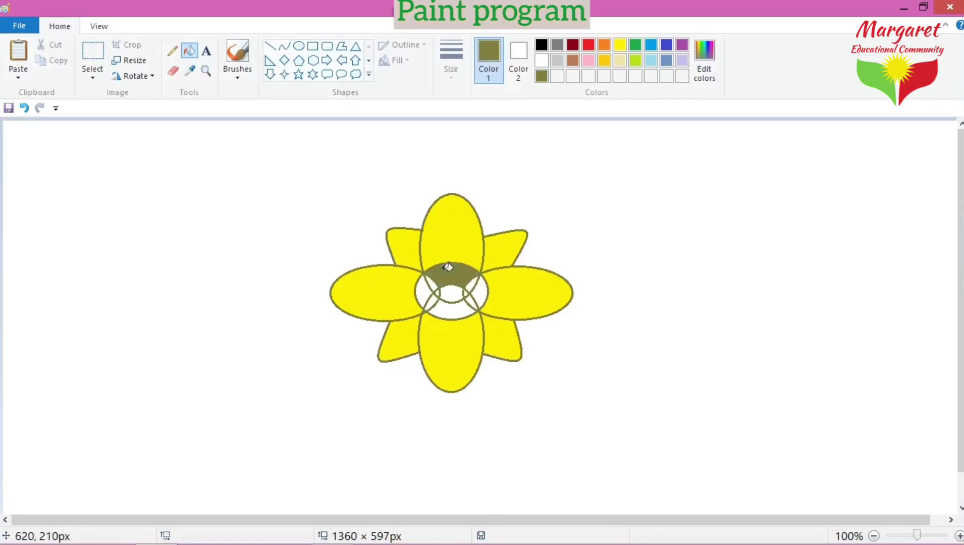
click(432, 293)
click(435, 282)
click(452, 289)
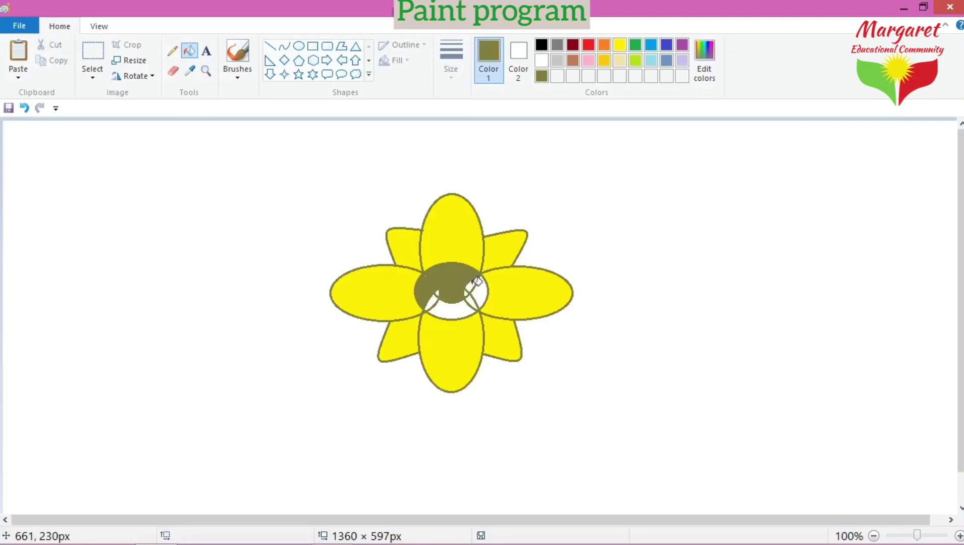
click(478, 289)
click(452, 297)
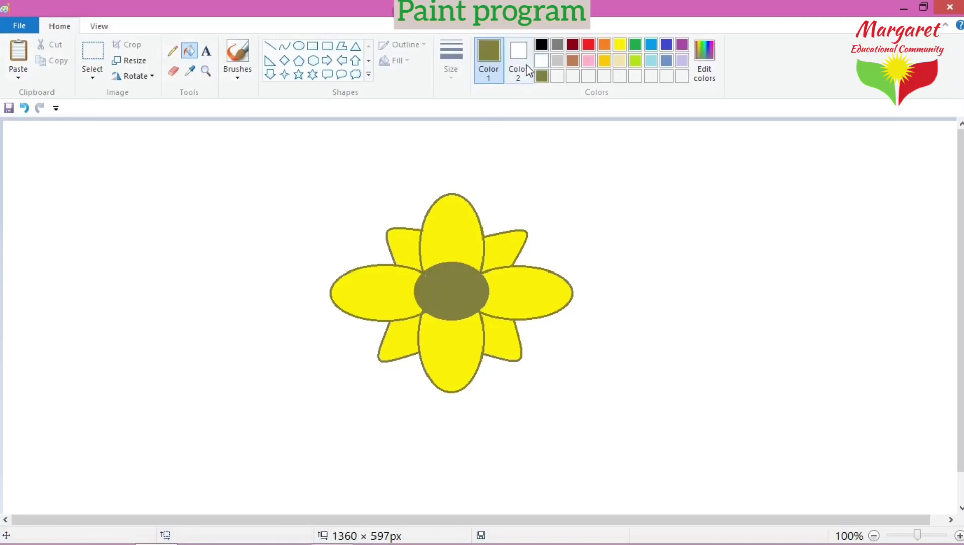
click(517, 76)
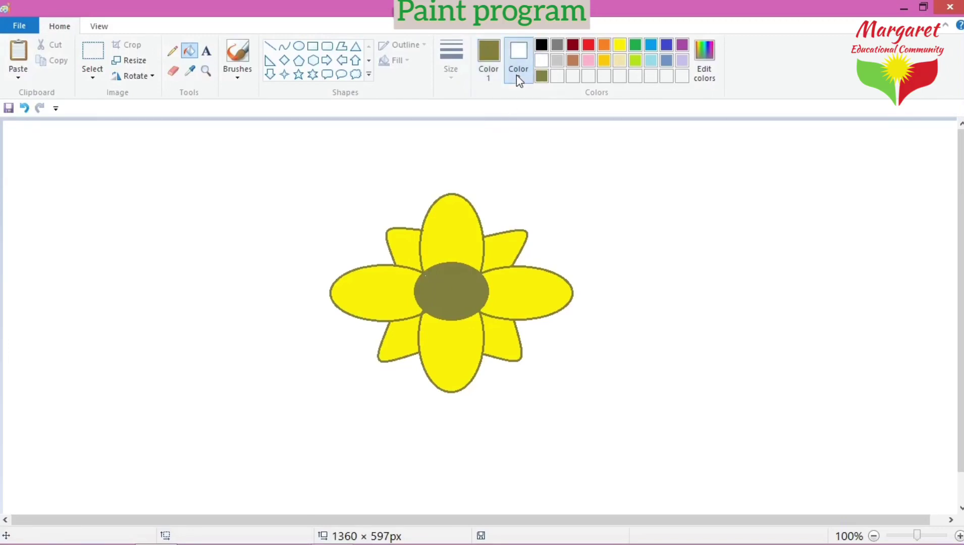
click(543, 79)
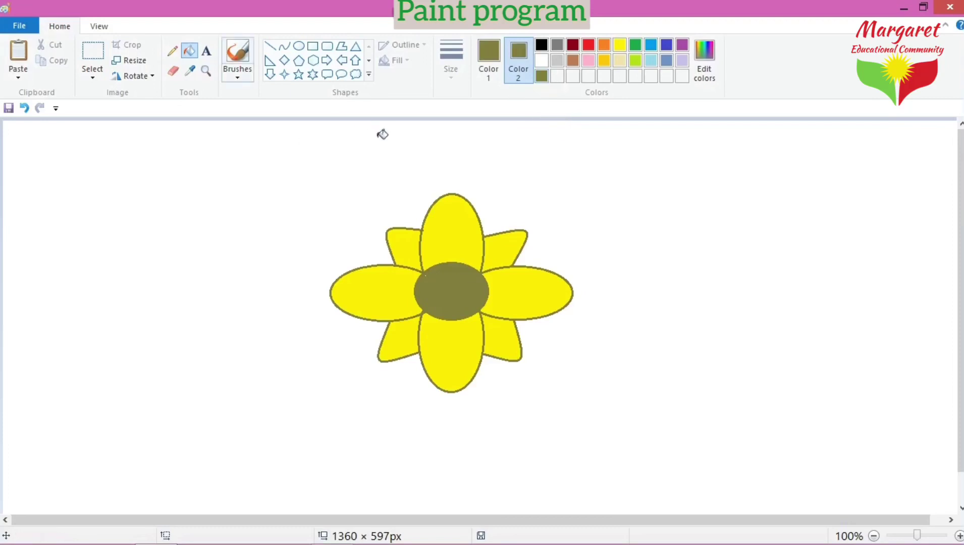
click(172, 72)
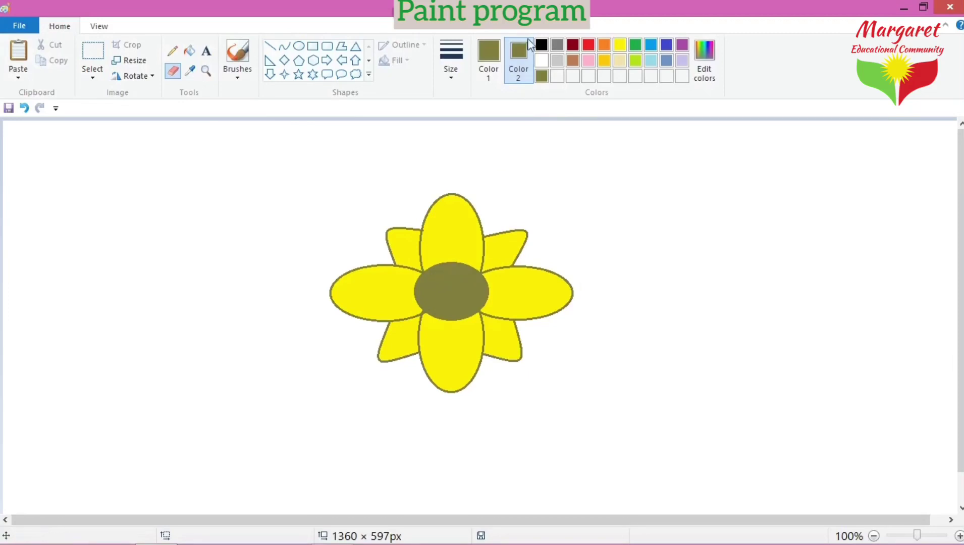
click(544, 63)
click(499, 58)
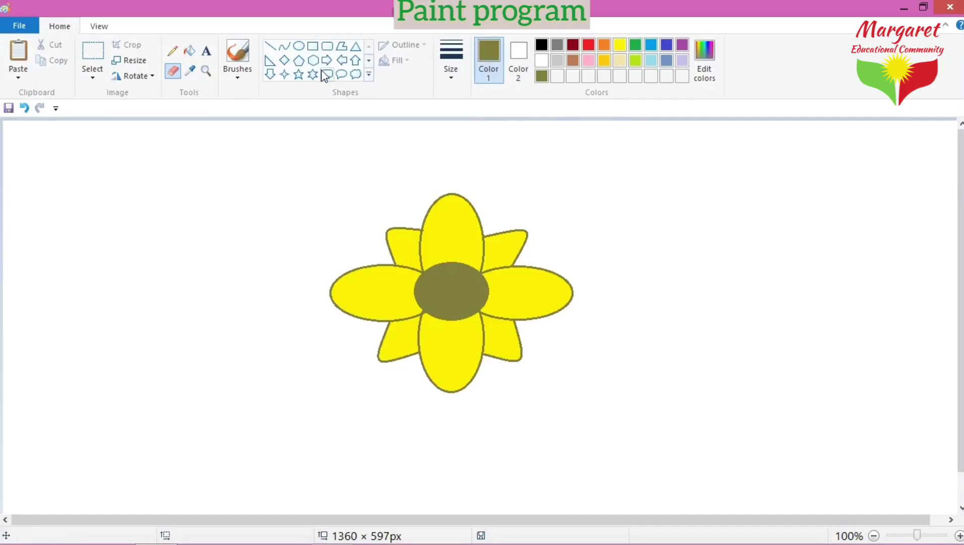
Step: Choose the Curve tool and set its drawing color to a custom darker green, RGB 30, 157, 68
click(283, 47)
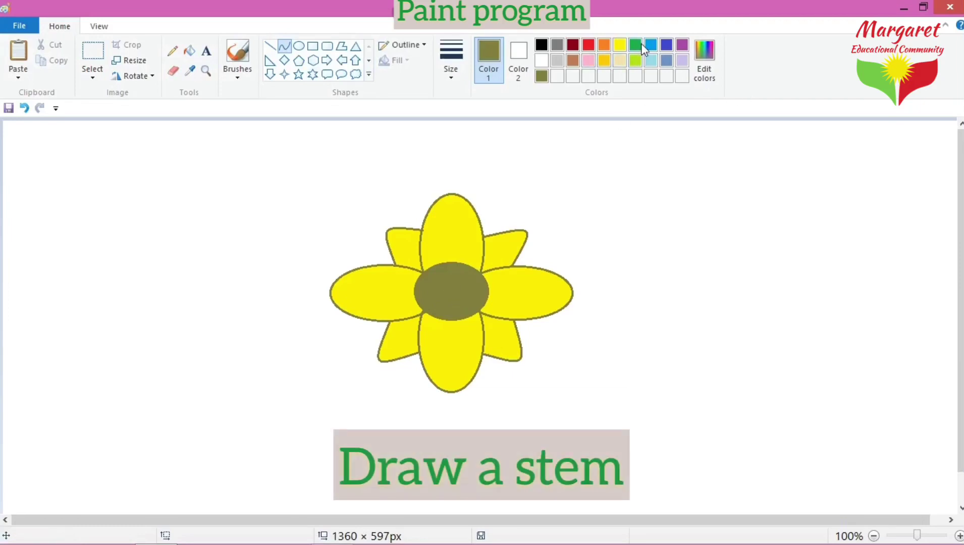
click(695, 49)
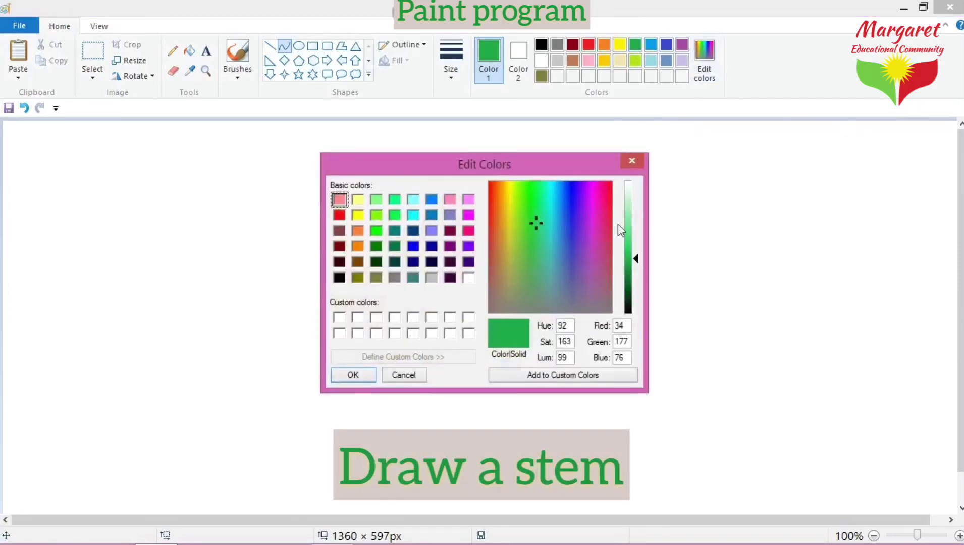
click(634, 268)
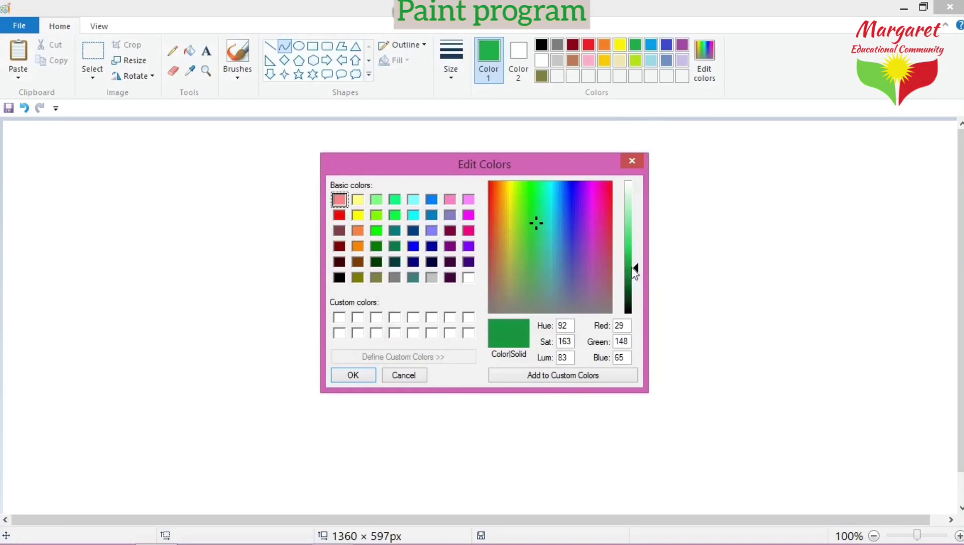
click(634, 265)
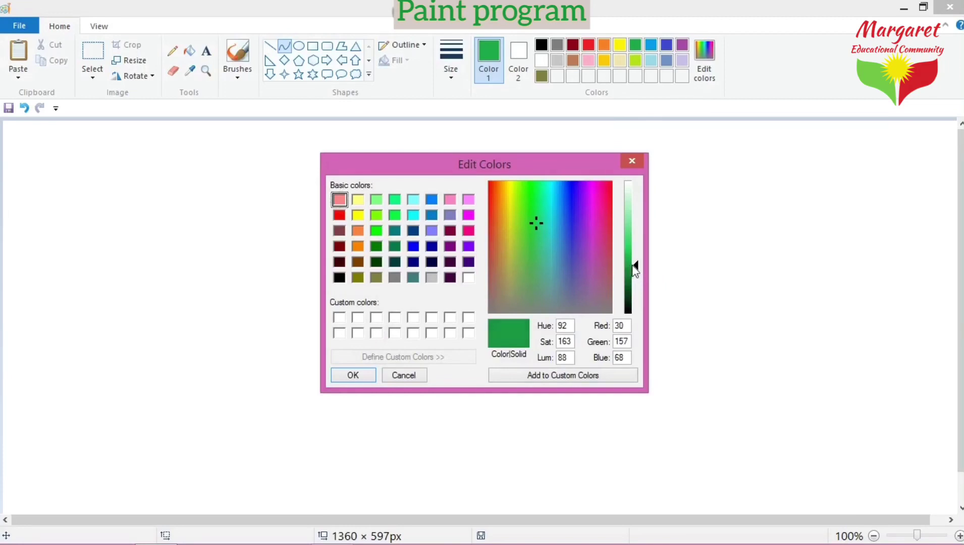
click(348, 376)
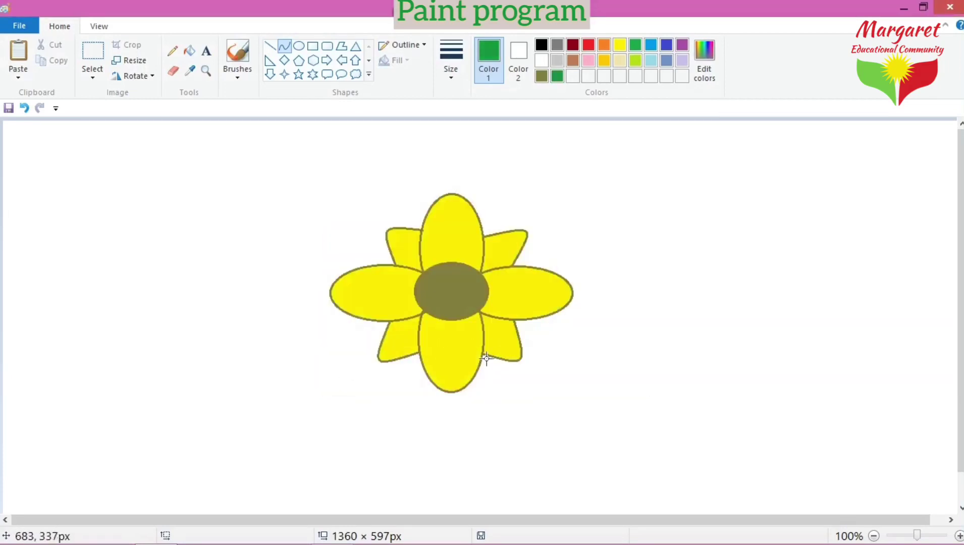
Step: Try a green stem line about 216 px long running down from the lower petal's right edge, and undo it
drag(483, 355, 488, 507)
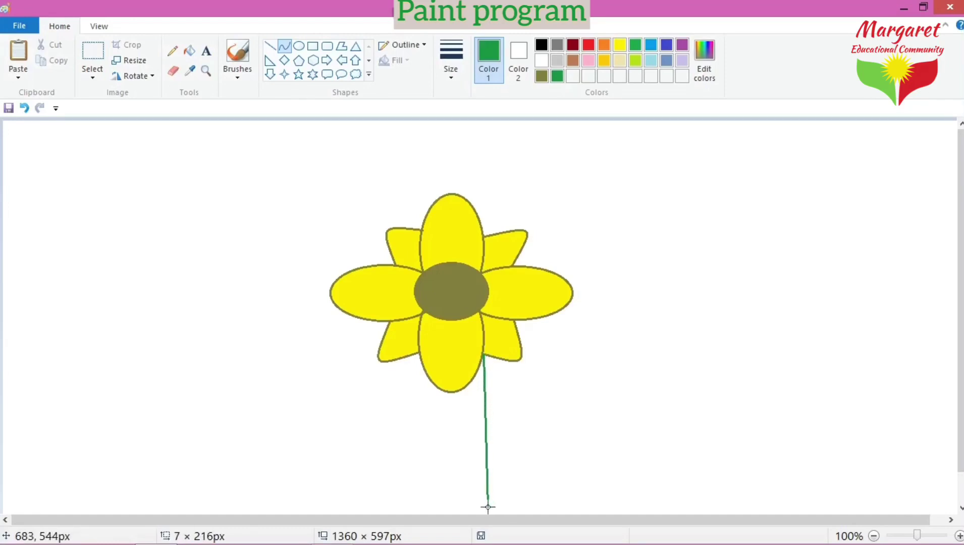
key(ctrl+z)
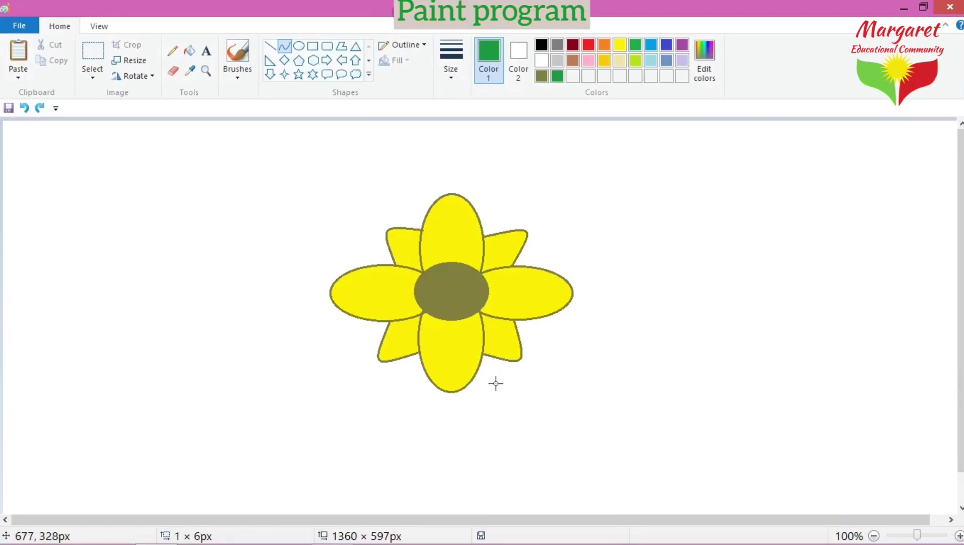
Step: Draw a stem about 270 px long from the lower petal's right edge with two green curves bowed right, and fill between them green
drag(483, 355, 482, 513)
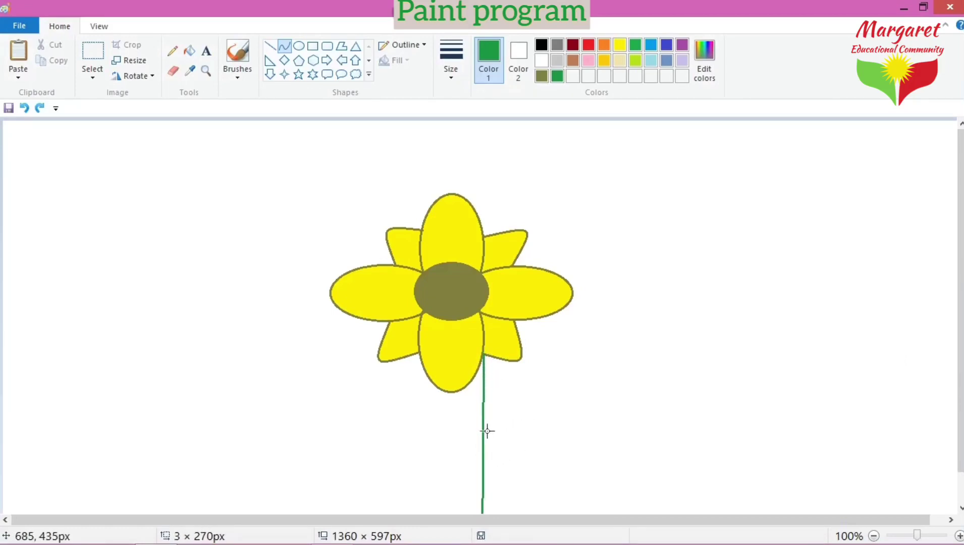
drag(485, 429, 517, 443)
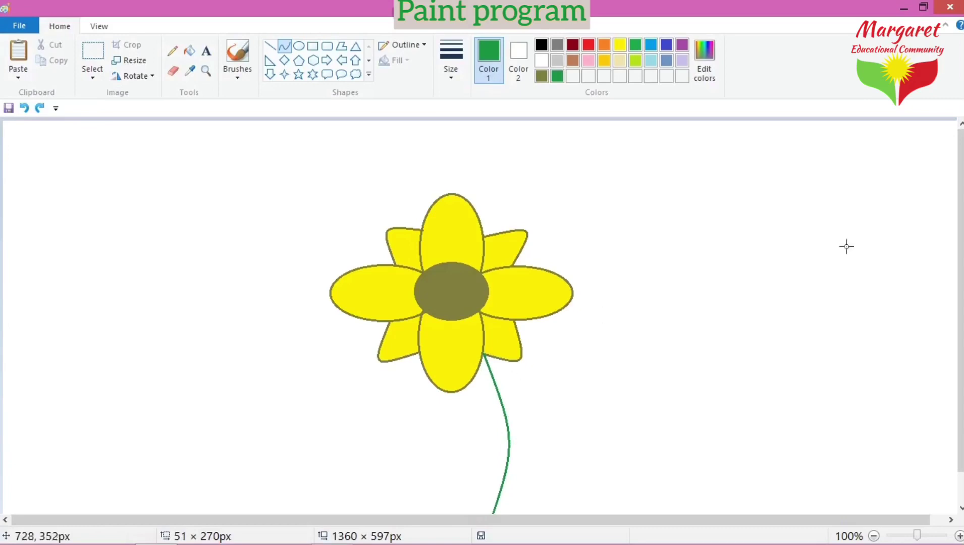
drag(961, 230, 961, 258)
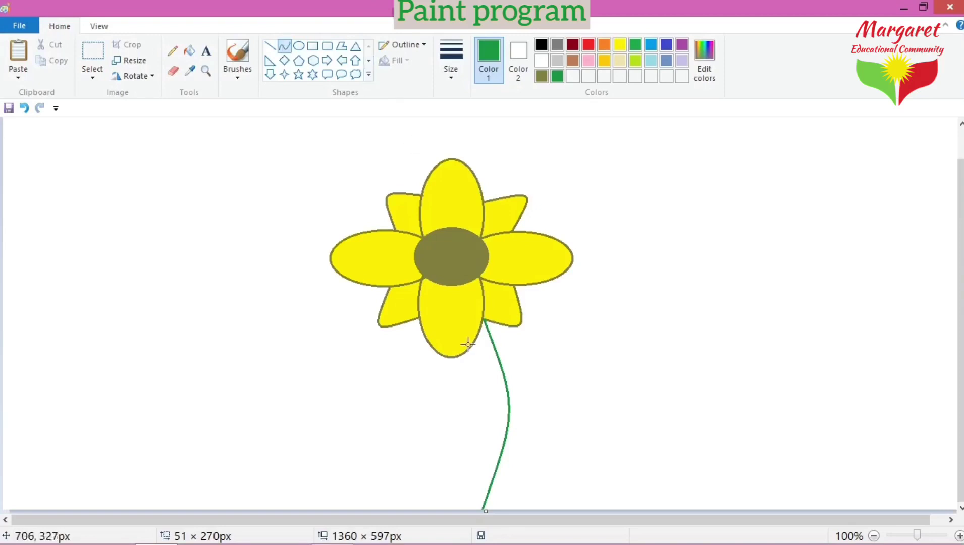
drag(484, 321, 482, 513)
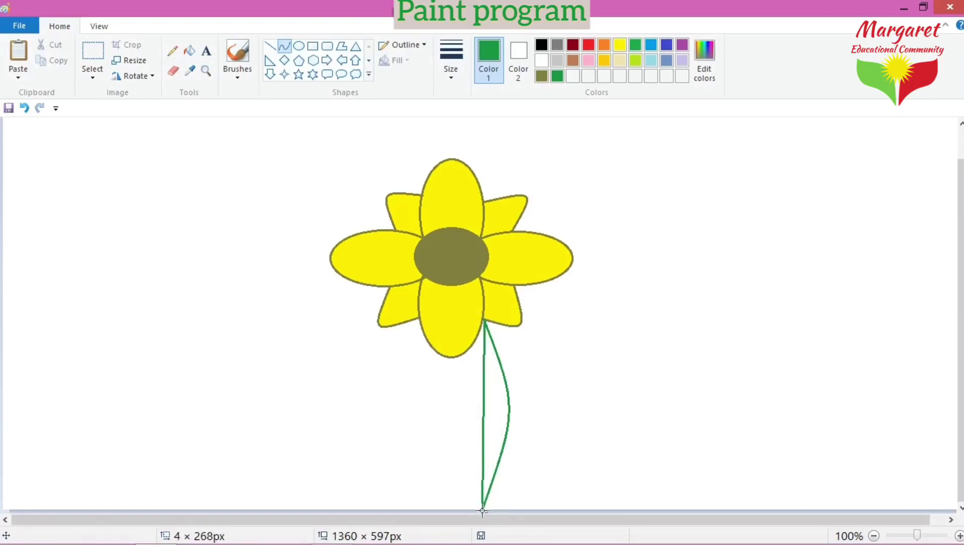
drag(493, 416, 509, 418)
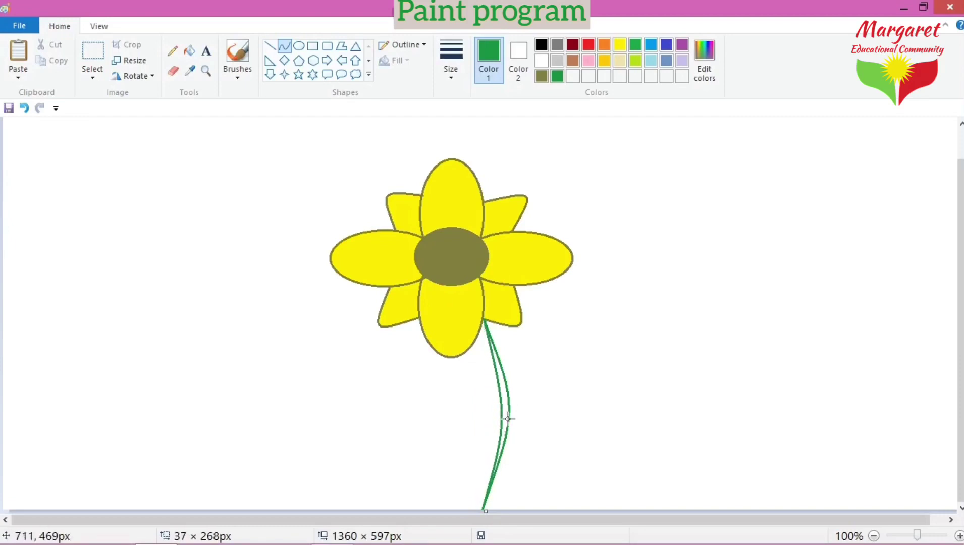
click(189, 56)
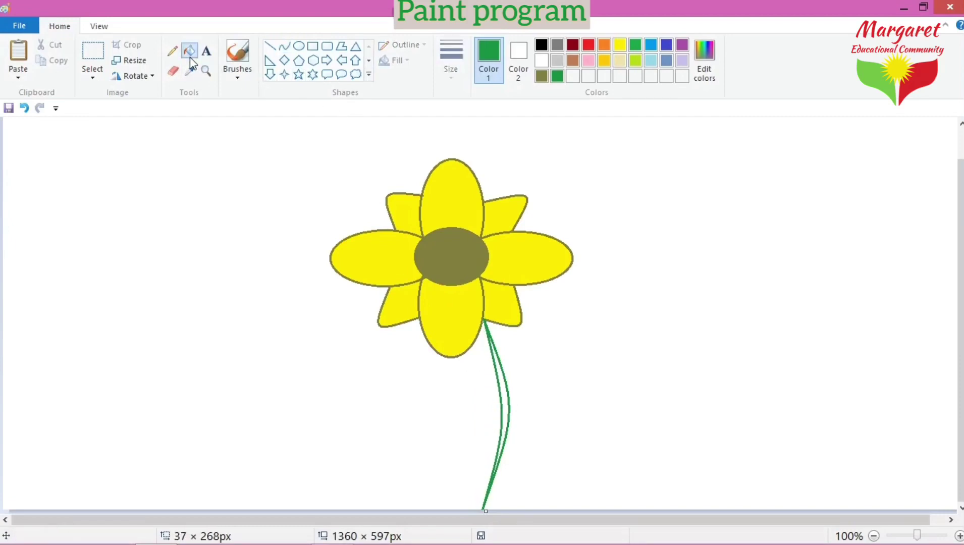
click(503, 377)
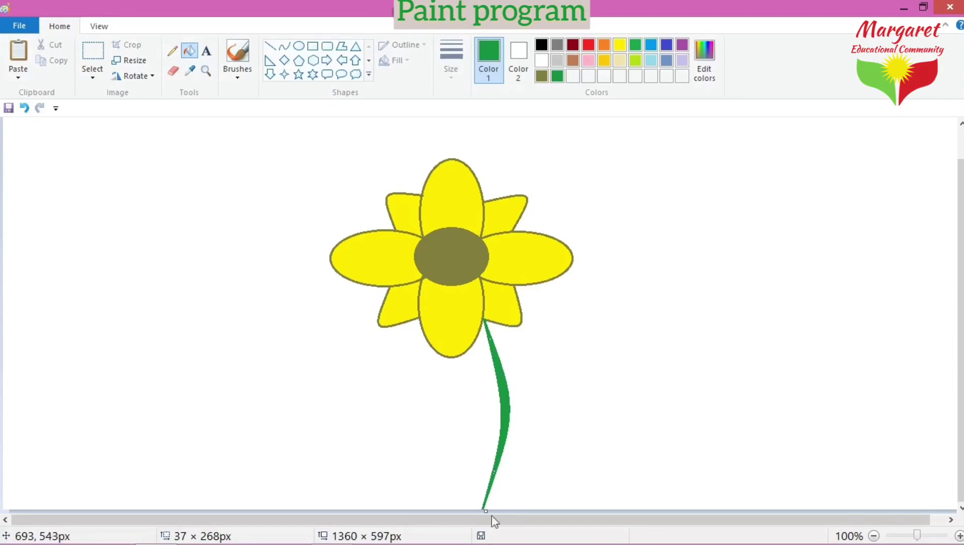
Step: Draw a green leaf outline about 119 × 69 px on the stem's right side from two curves bowed up and down
mouse_move(492, 543)
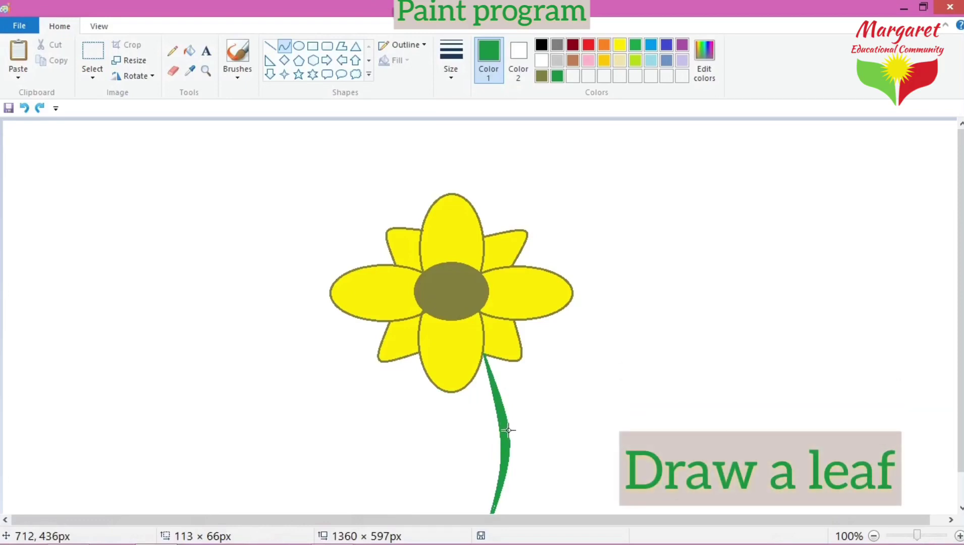
mouse_move(508, 429)
mouse_down()
mouse_move(579, 376)
mouse_move(591, 381)
mouse_up()
drag(548, 412, 534, 389)
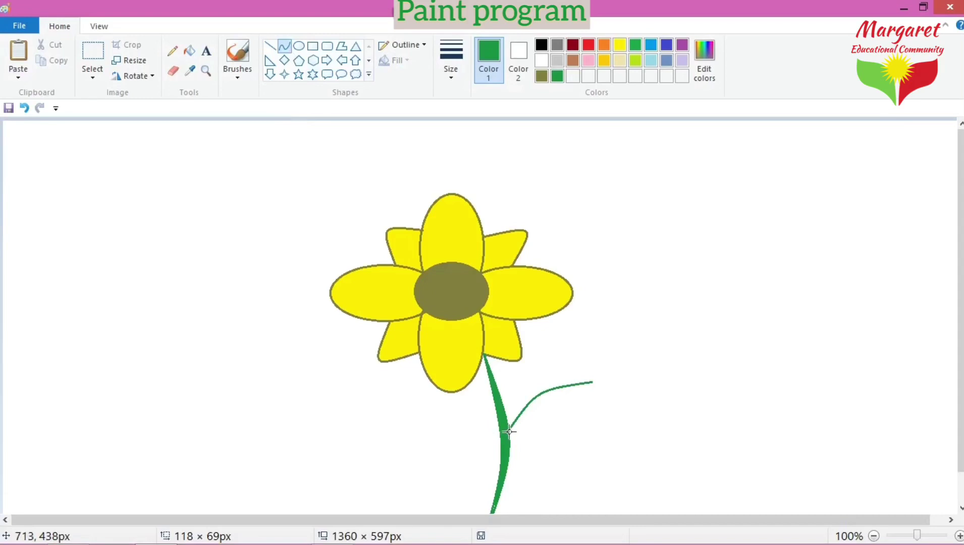
drag(510, 431, 566, 425)
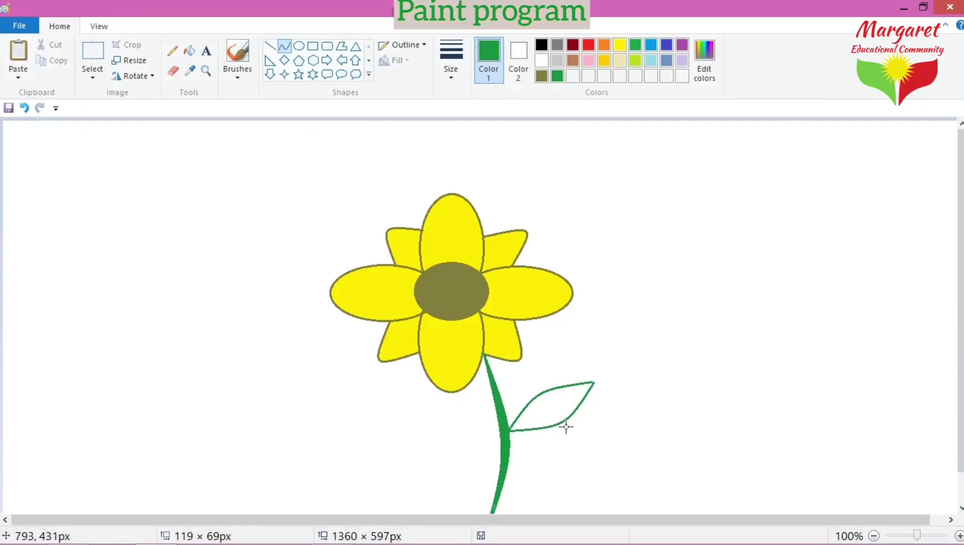
Step: Draw a brown midrib line about 112 × 64 px between the leaf's tip and the stem, using the thinnest line size
click(270, 47)
click(572, 60)
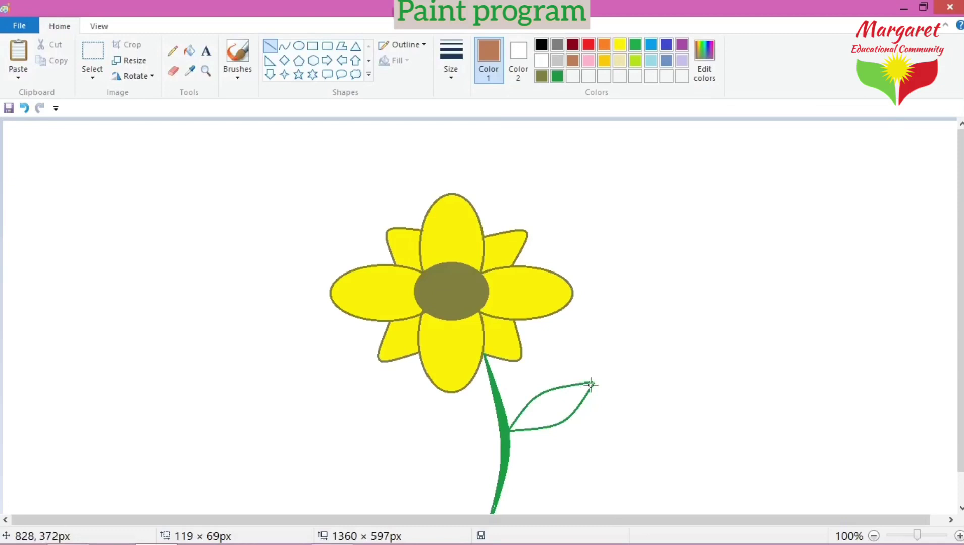
mouse_move(591, 385)
mouse_down()
mouse_move(537, 426)
mouse_move(511, 429)
mouse_up()
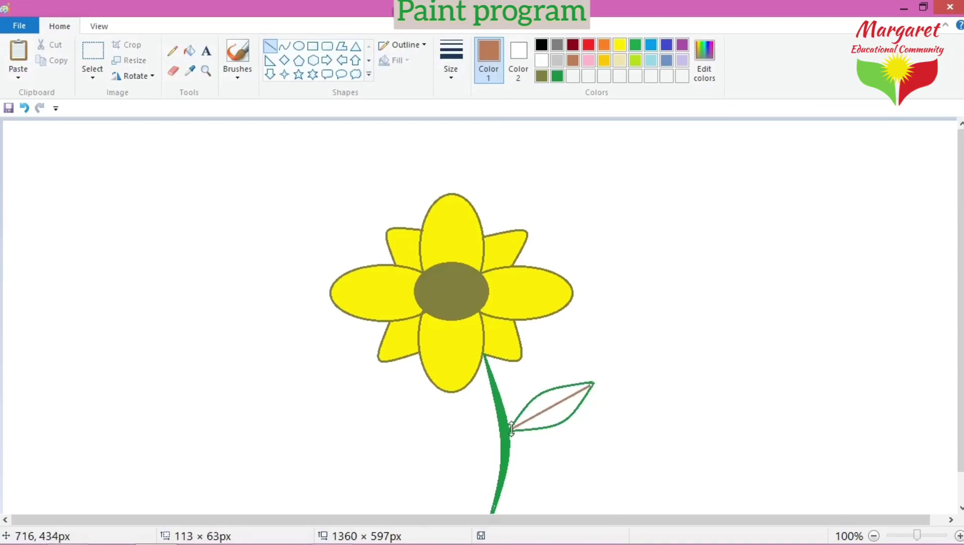
drag(592, 383, 593, 384)
drag(594, 382, 592, 384)
click(450, 75)
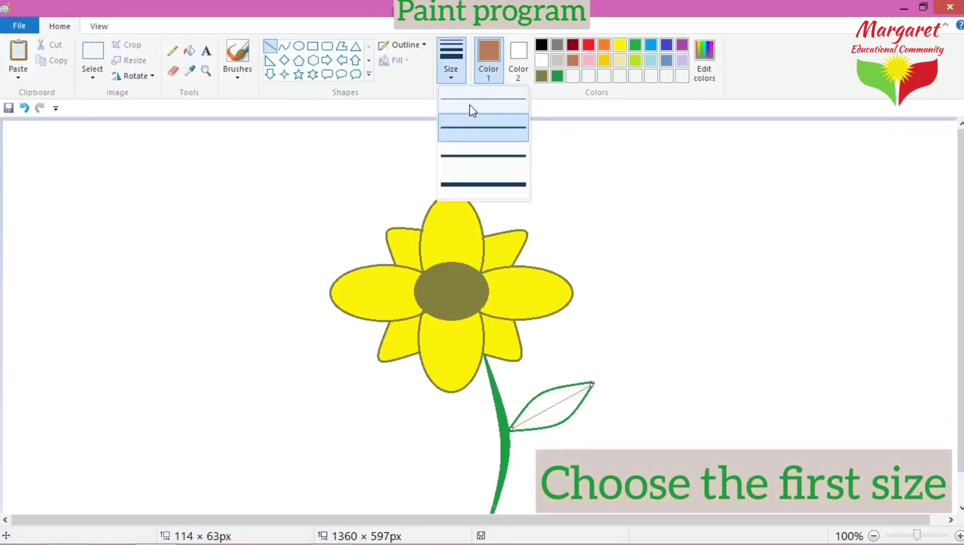
click(469, 103)
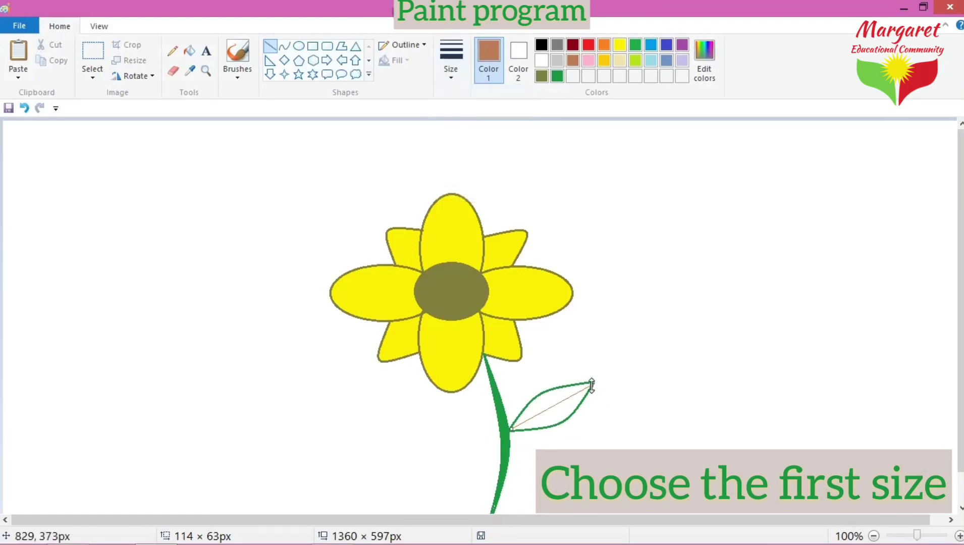
drag(592, 385, 590, 384)
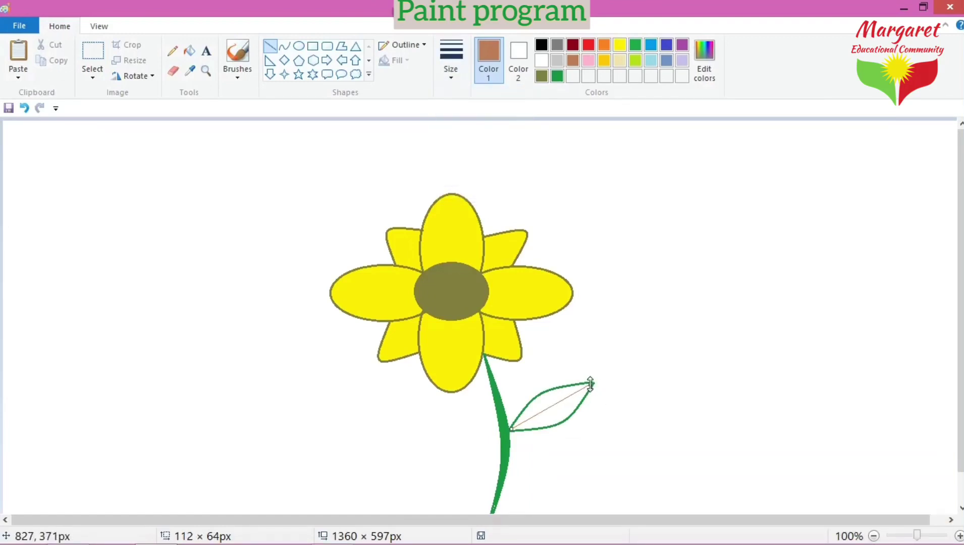
click(611, 376)
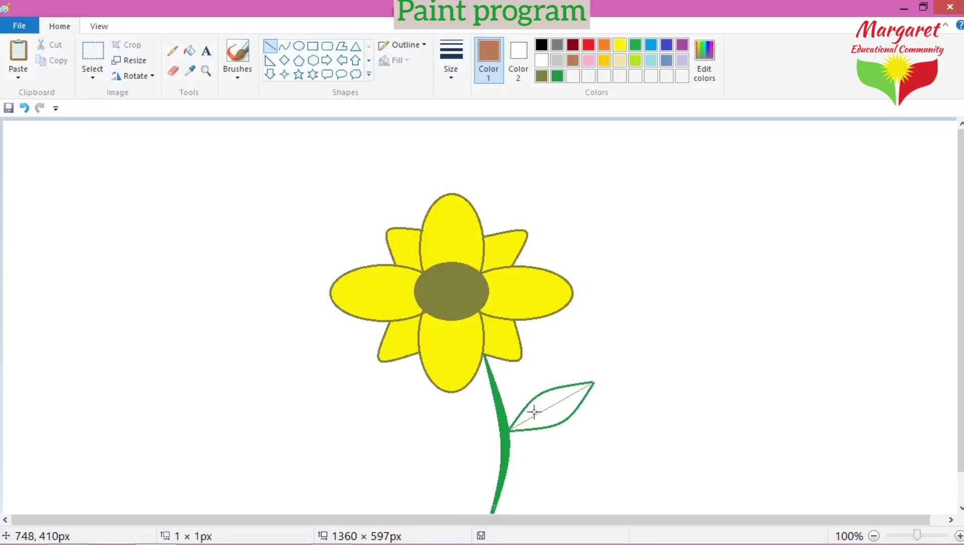
Step: Draw two thin brown side veins from the midrib, about 14 × 30 px to the upper edge and about 41 px horizontally to the lower edge
mouse_move(534, 412)
mouse_down()
mouse_move(547, 394)
mouse_move(534, 413)
mouse_up()
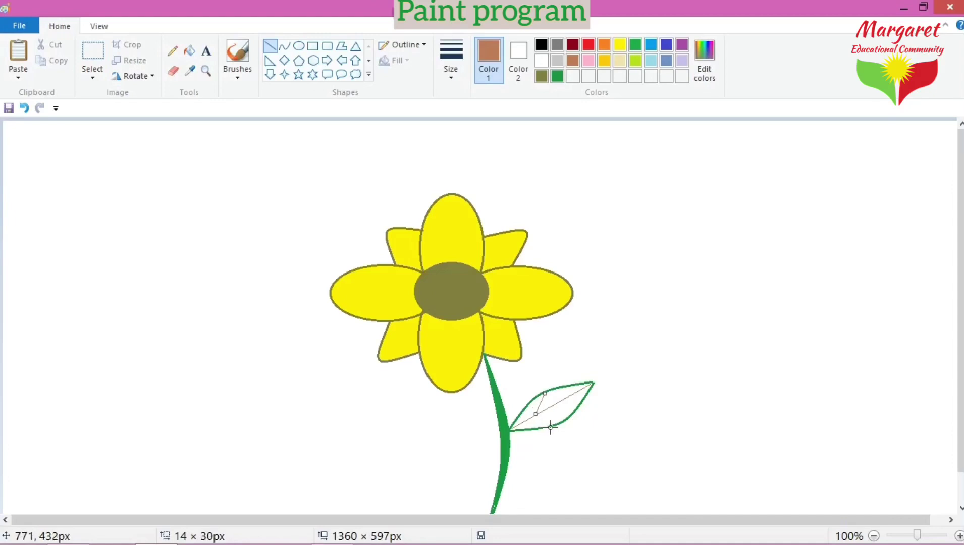
click(551, 427)
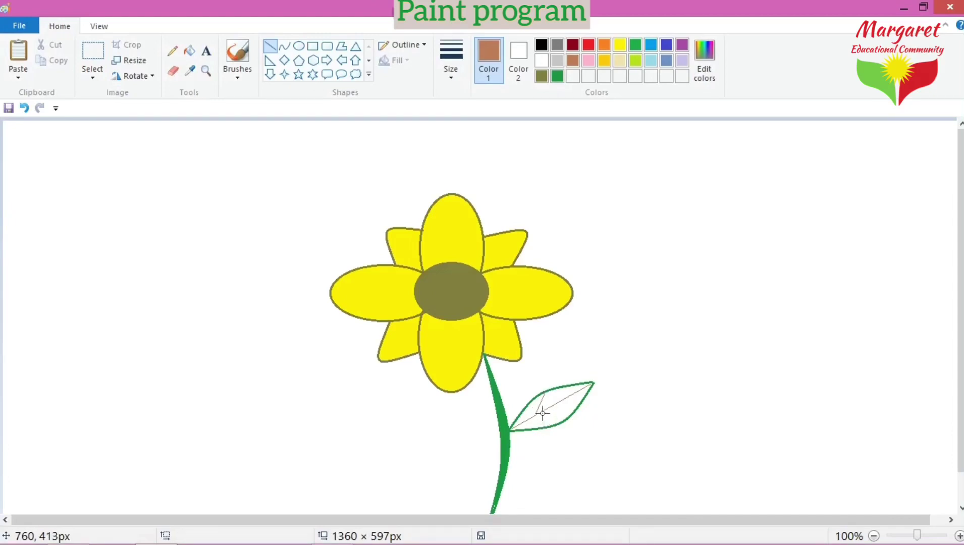
drag(543, 413, 570, 413)
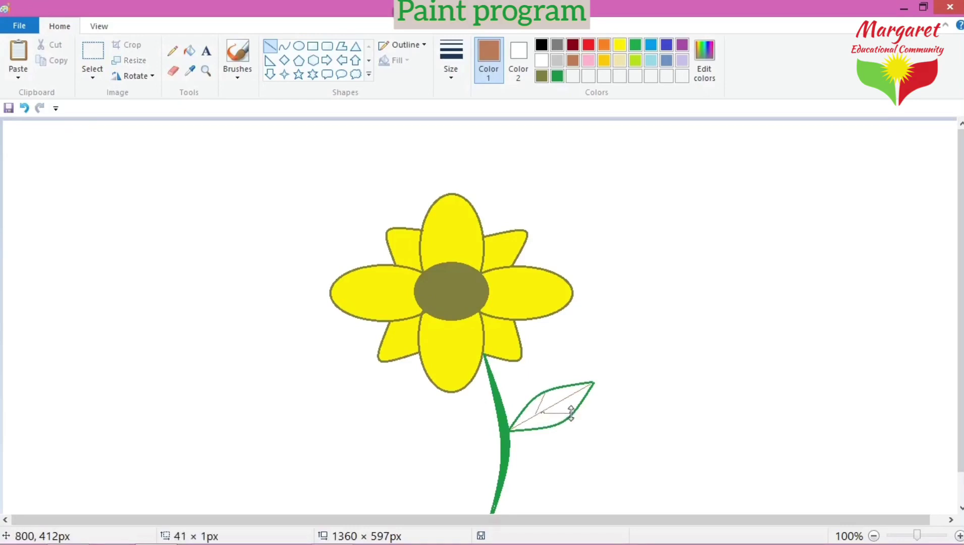
click(600, 419)
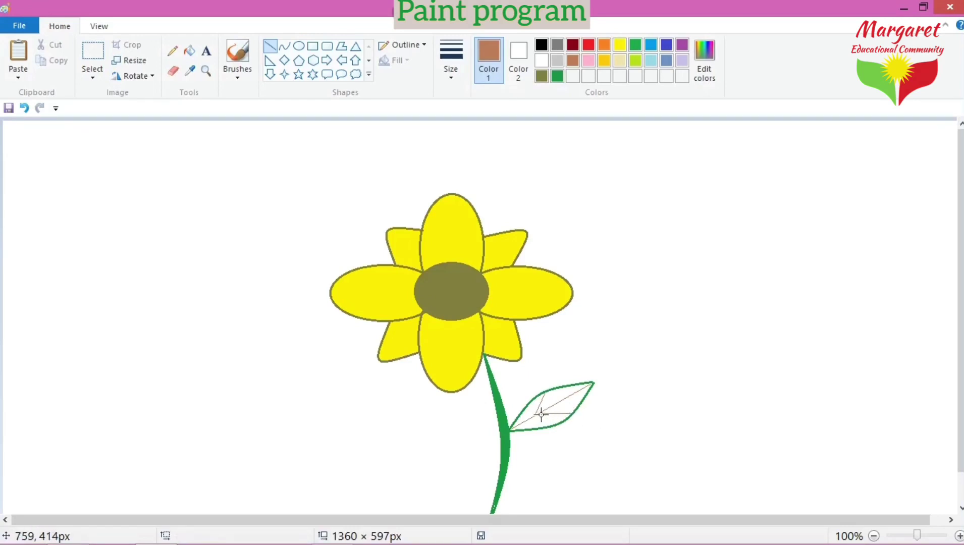
drag(549, 412, 571, 412)
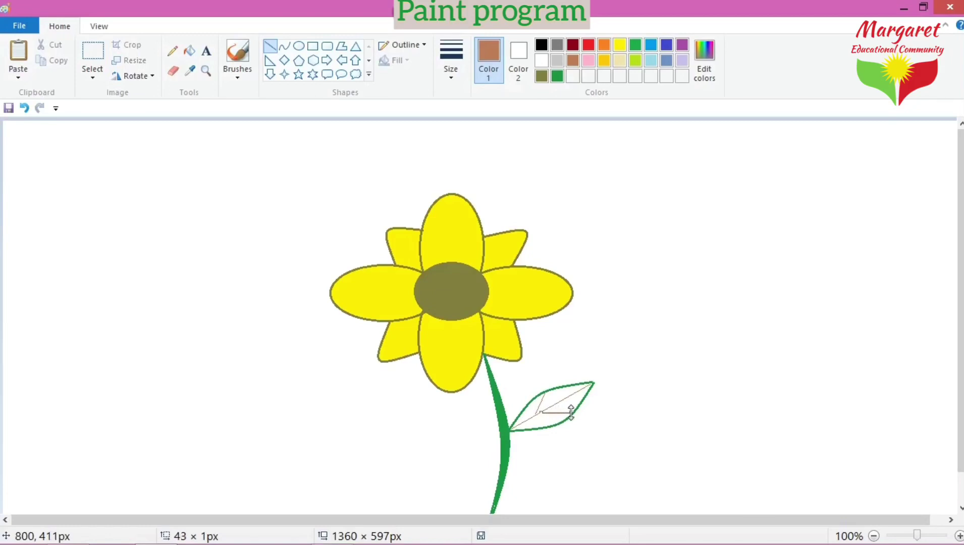
key(ctrl+z)
Step: Fill all sections of the leaf around the veins with the custom darker green
click(189, 50)
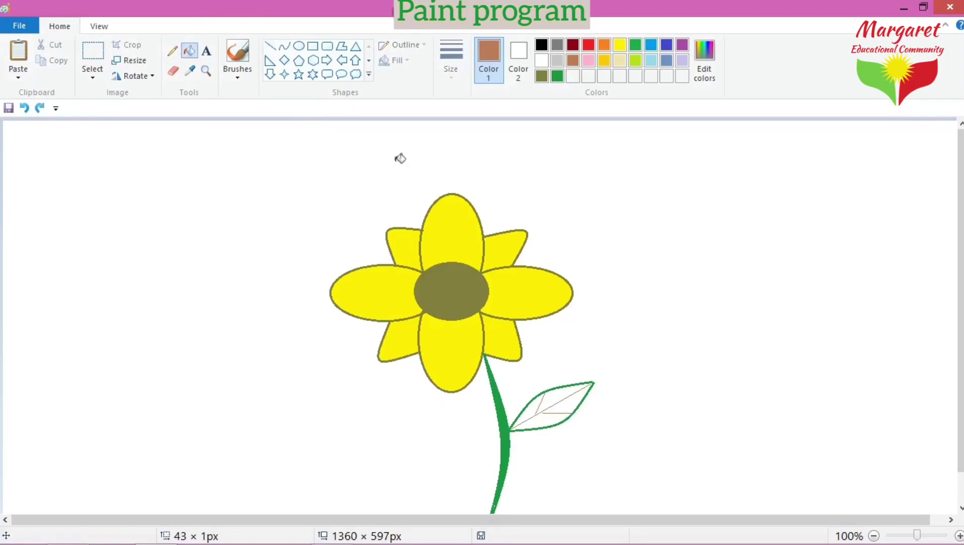
click(555, 393)
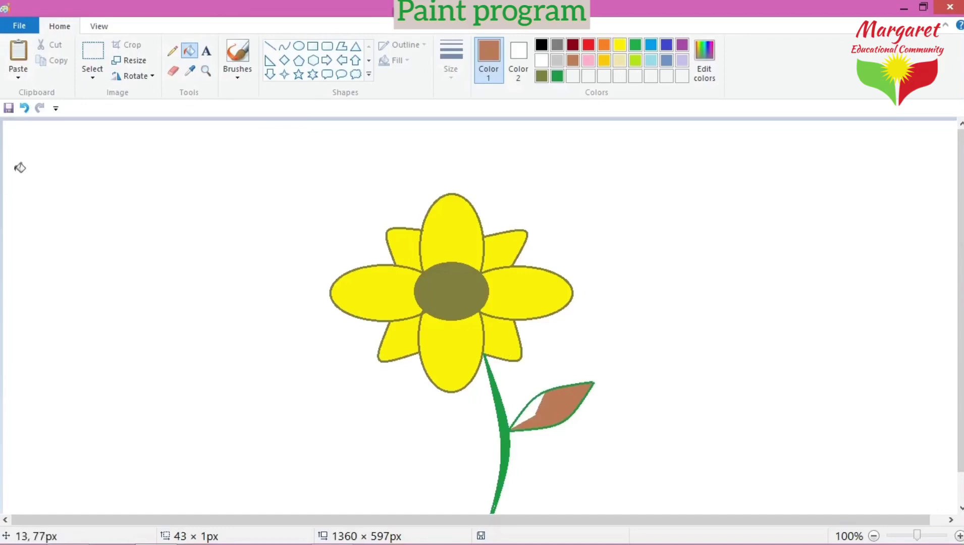
click(28, 112)
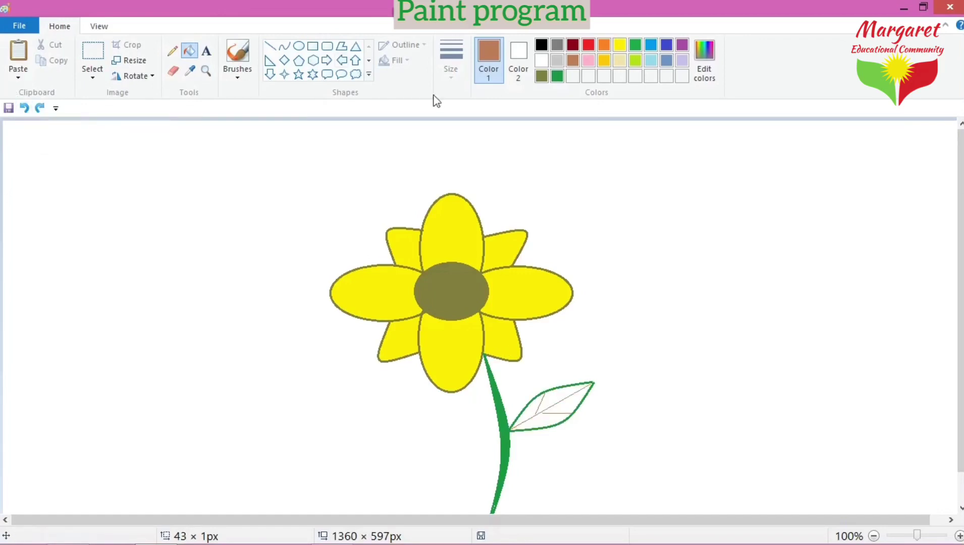
click(557, 77)
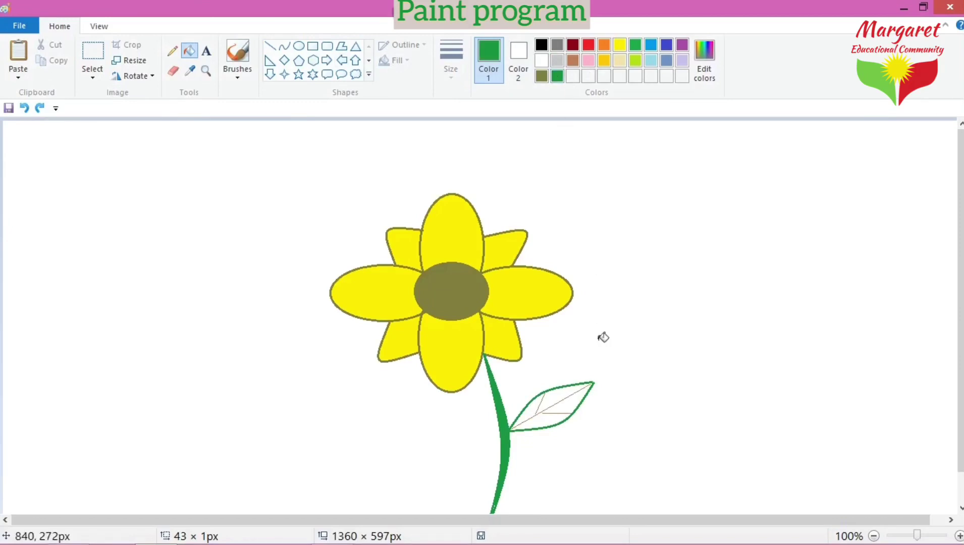
click(564, 391)
click(536, 409)
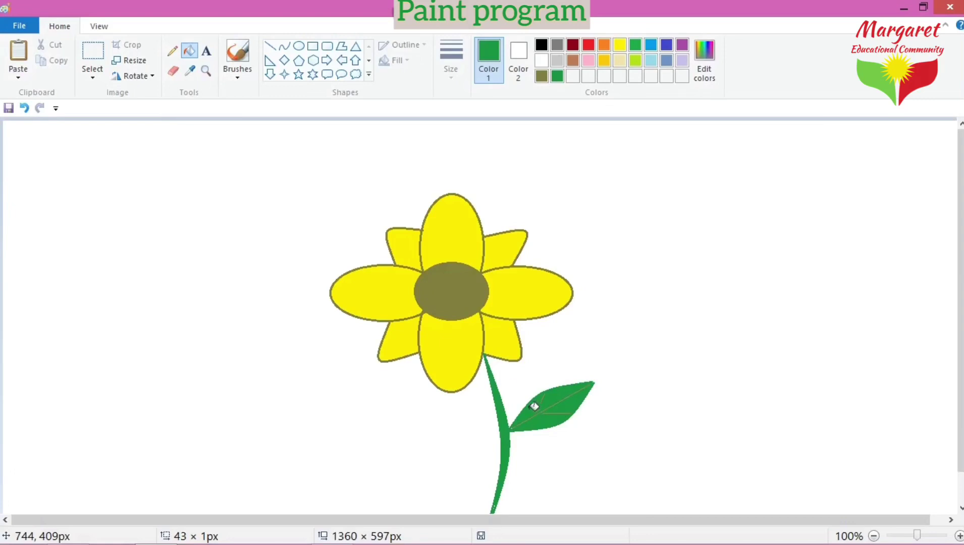
Step: Turn on transparent selection and copy the whole flower with a rectangular selection of about 544 × 539 px
mouse_move(960, 243)
mouse_down()
mouse_move(960, 271)
mouse_move(960, 237)
mouse_move(960, 258)
mouse_up()
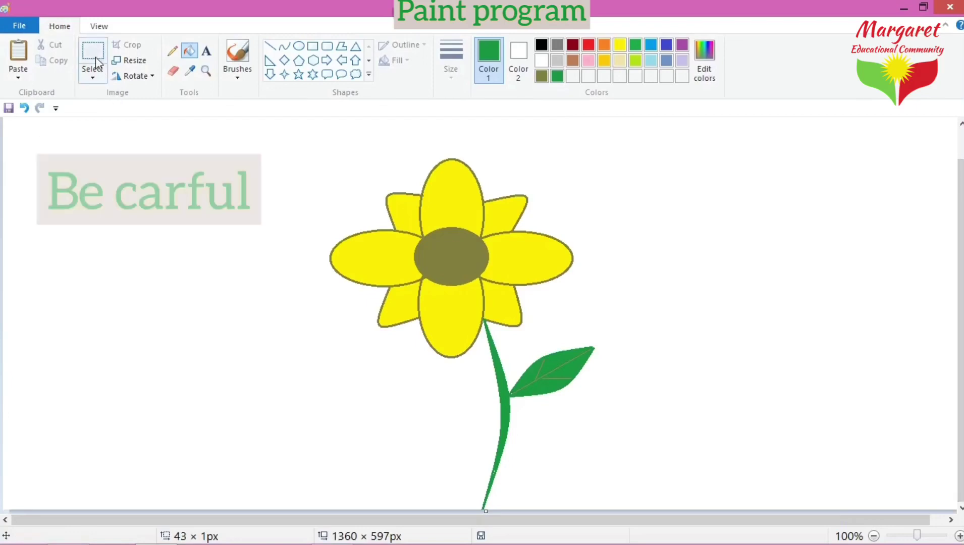
click(96, 75)
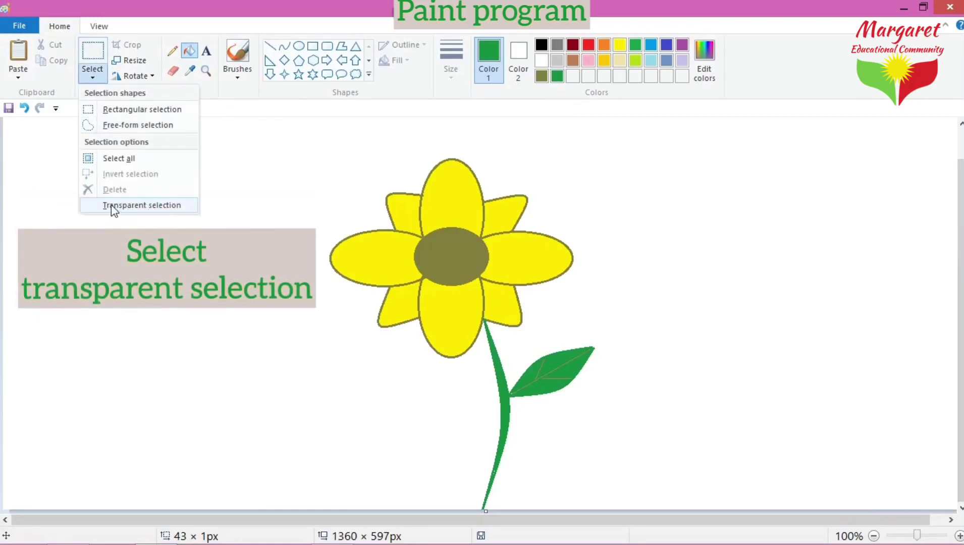
click(130, 206)
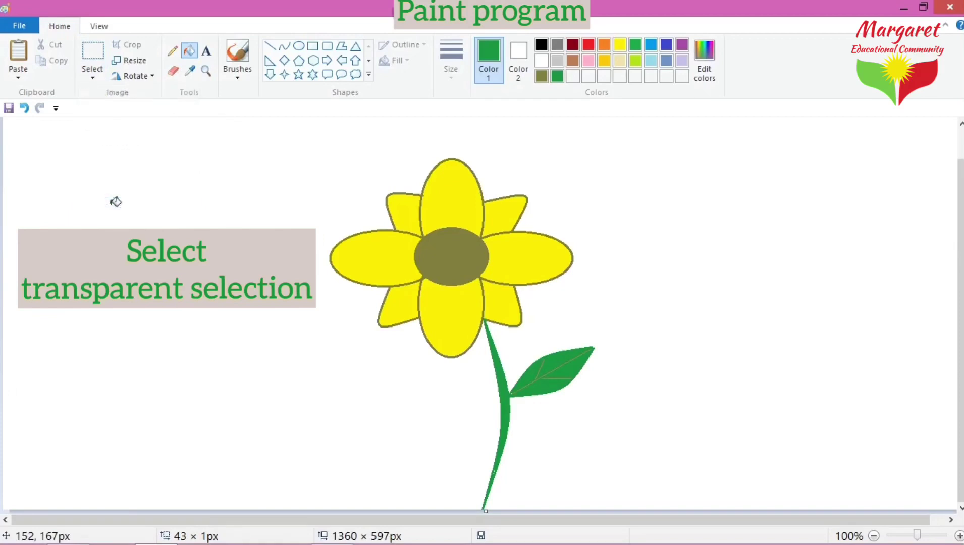
click(85, 63)
drag(297, 127, 682, 529)
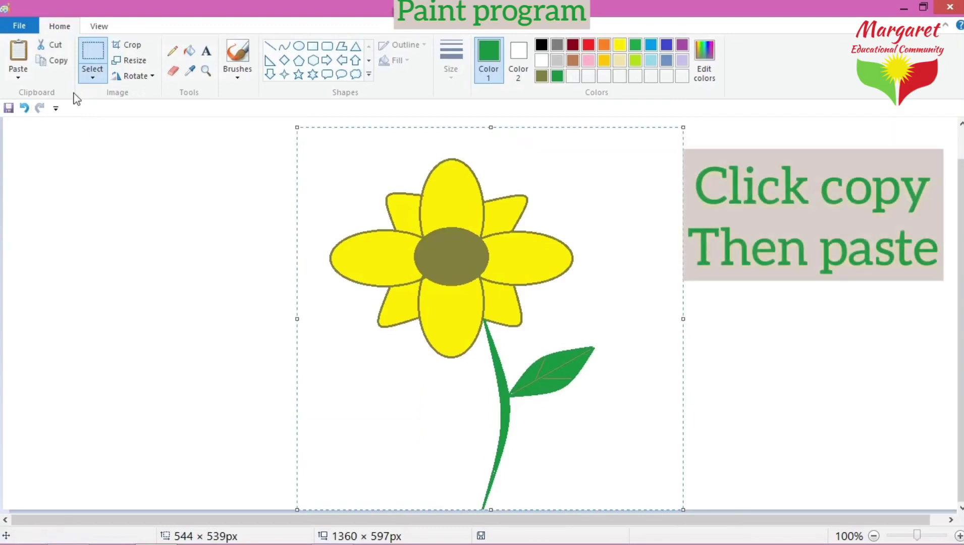
click(59, 62)
Step: Paste two copies of the flower, placing one to the right of the original and the other to its left
click(18, 54)
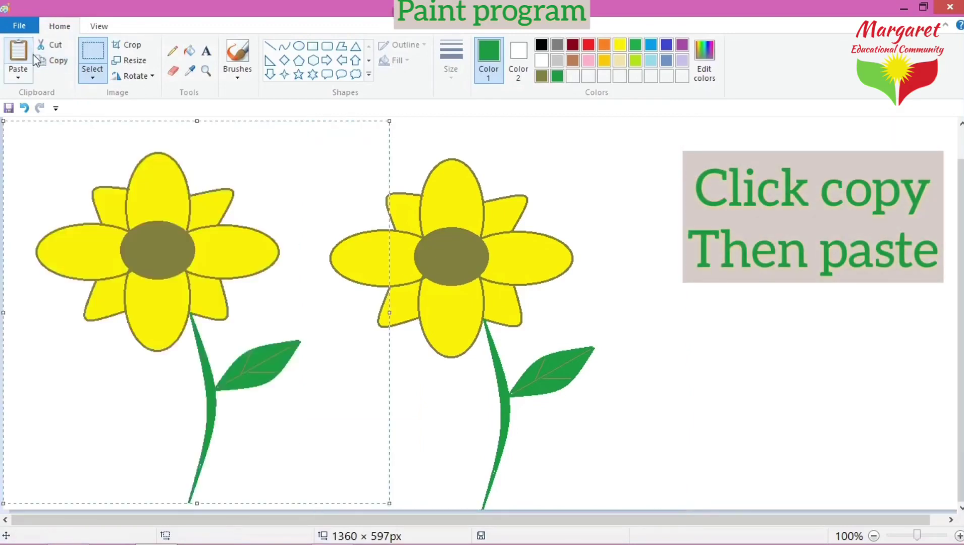
drag(197, 243, 794, 245)
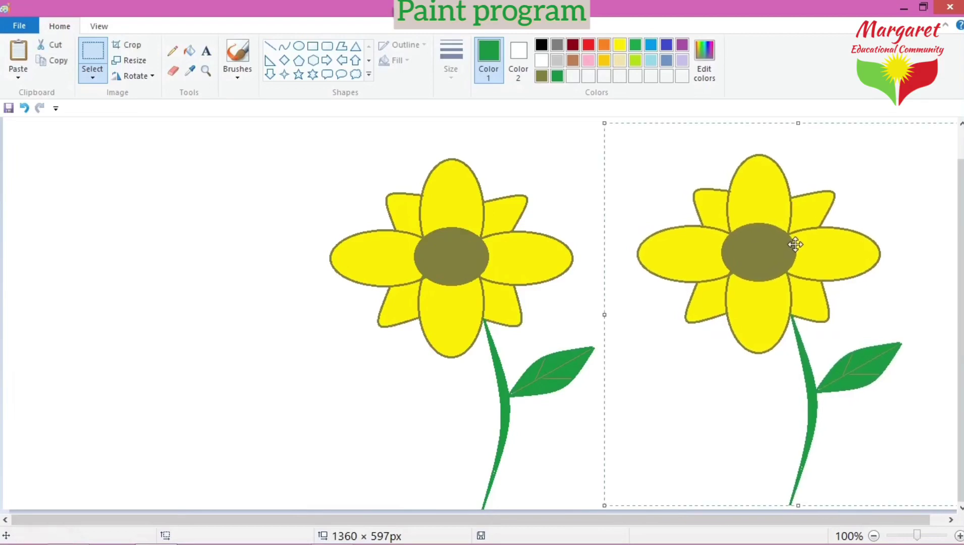
click(12, 54)
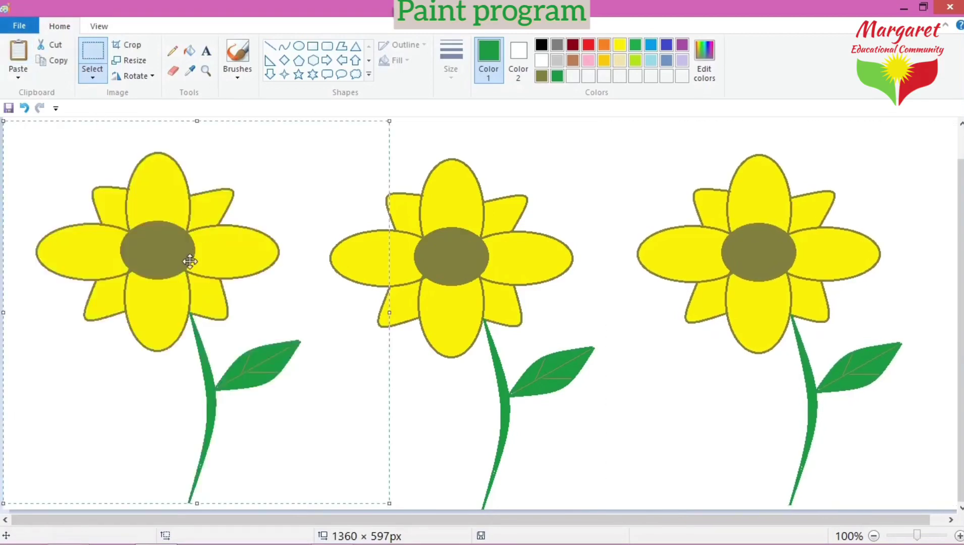
mouse_move(190, 261)
mouse_down()
mouse_move(178, 261)
mouse_move(191, 268)
mouse_up()
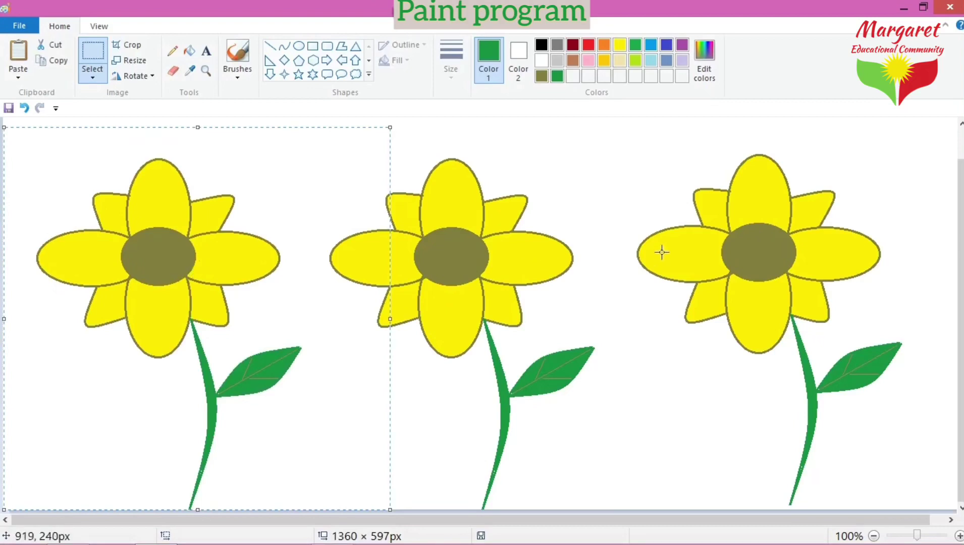
click(587, 190)
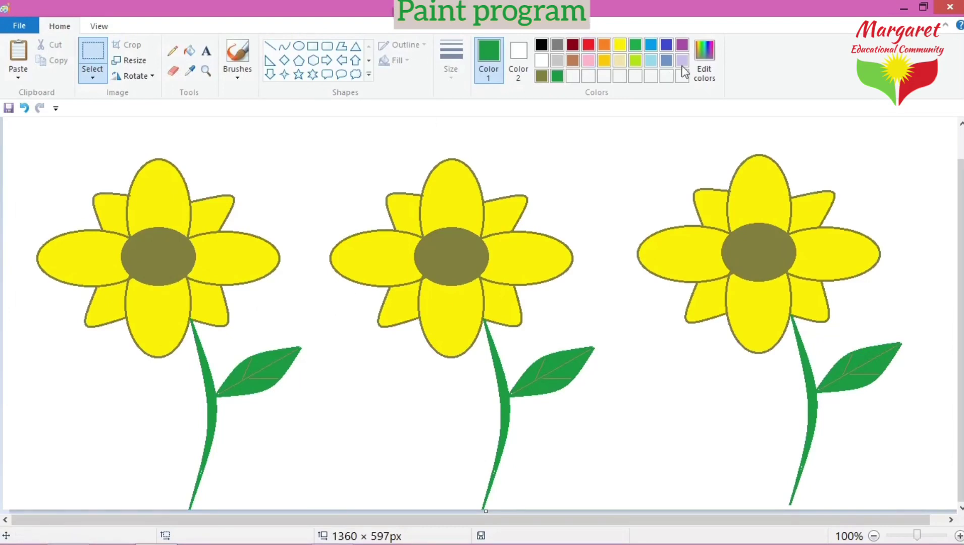
Step: Set Color 1 to the salmon pink basic colour (red 255, green 128, blue 128)
click(710, 54)
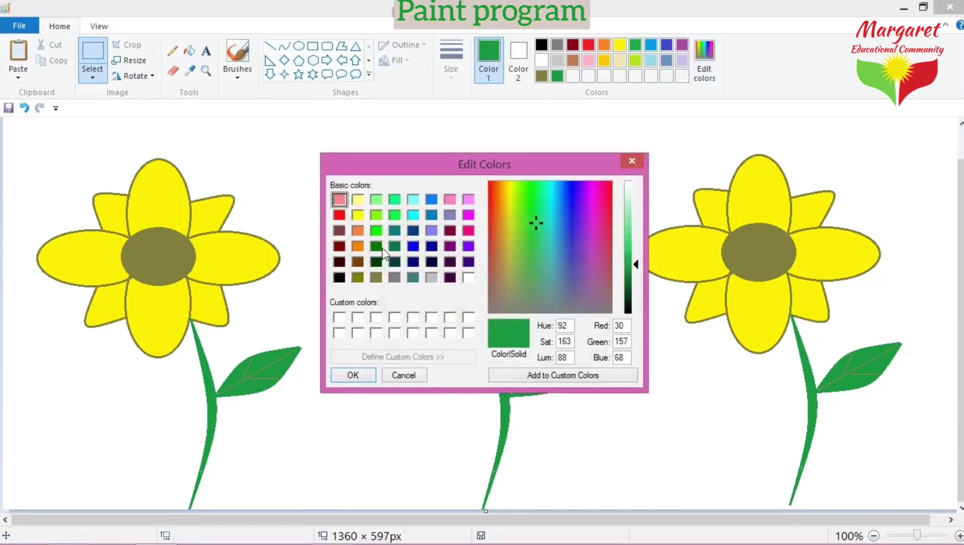
click(358, 231)
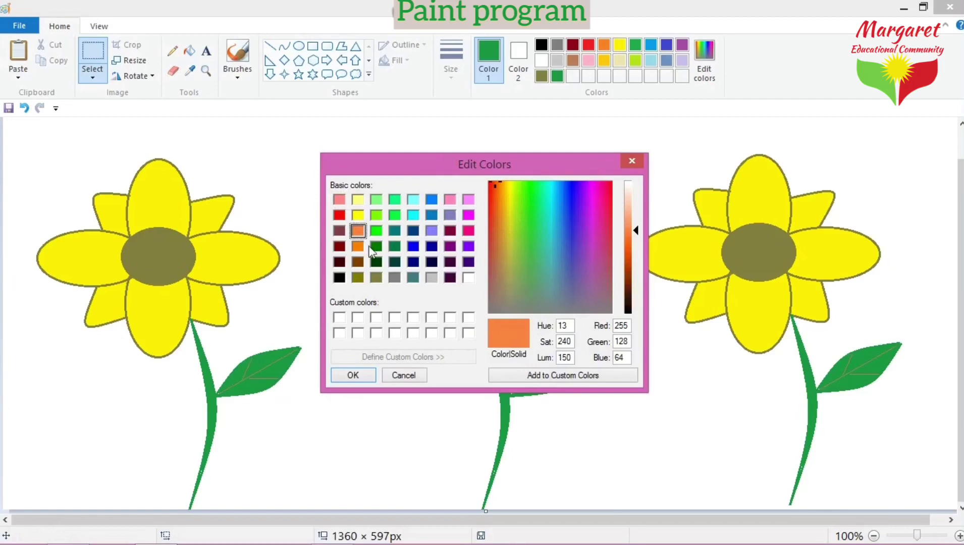
click(468, 204)
click(468, 215)
click(467, 201)
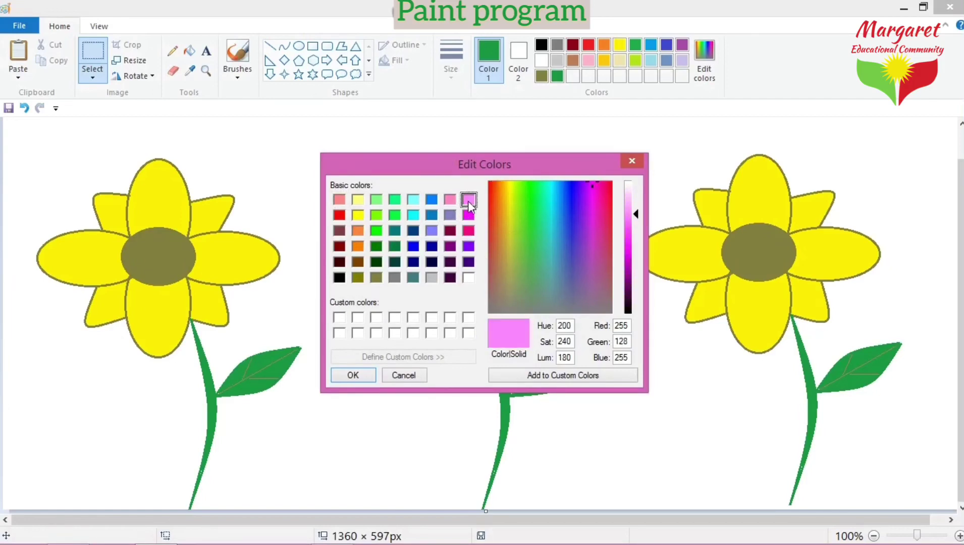
click(342, 203)
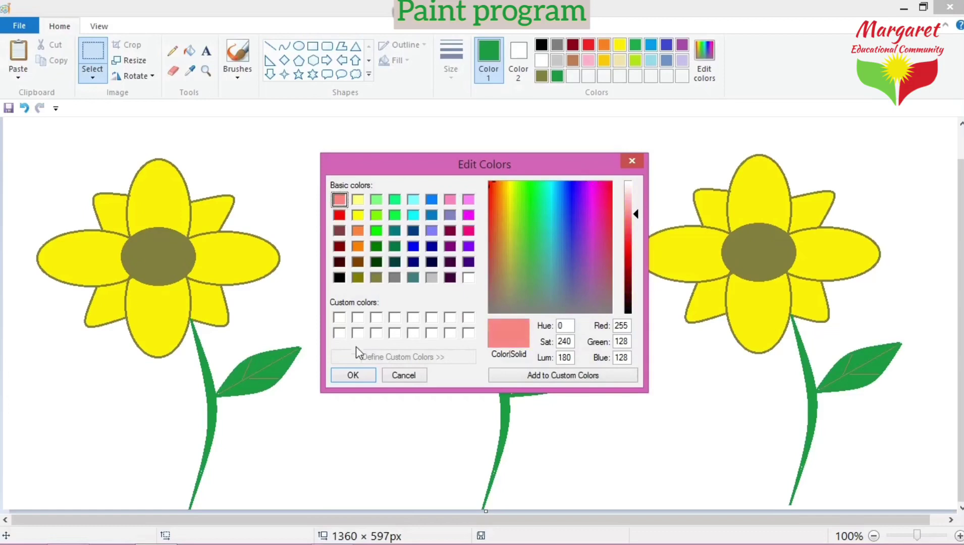
click(352, 380)
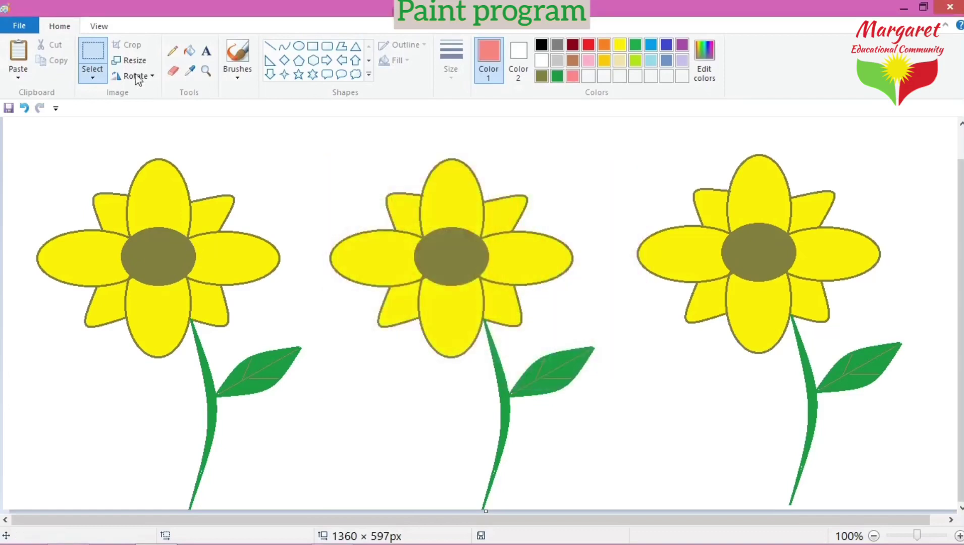
Step: Fill all eight petals of the left flower with the salmon pink
click(191, 53)
click(174, 174)
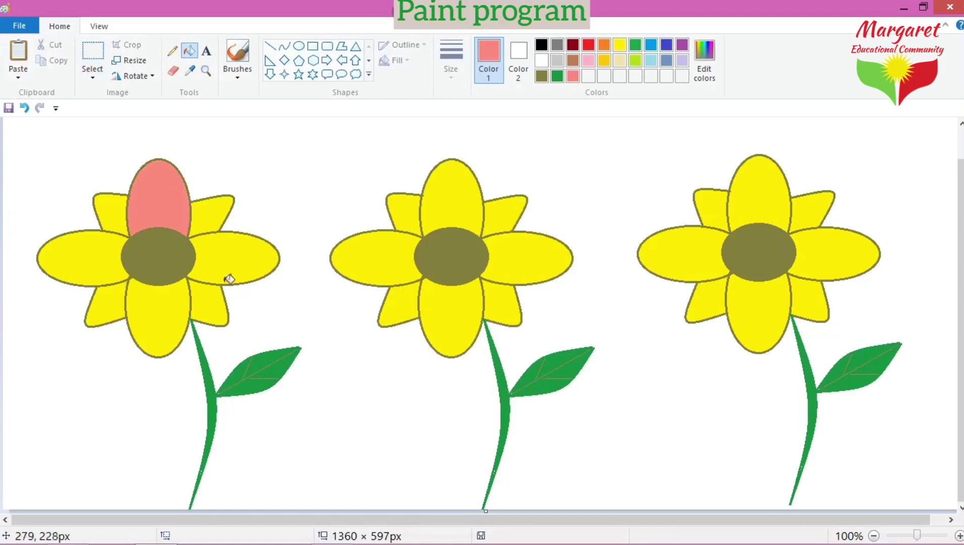
click(231, 276)
click(119, 306)
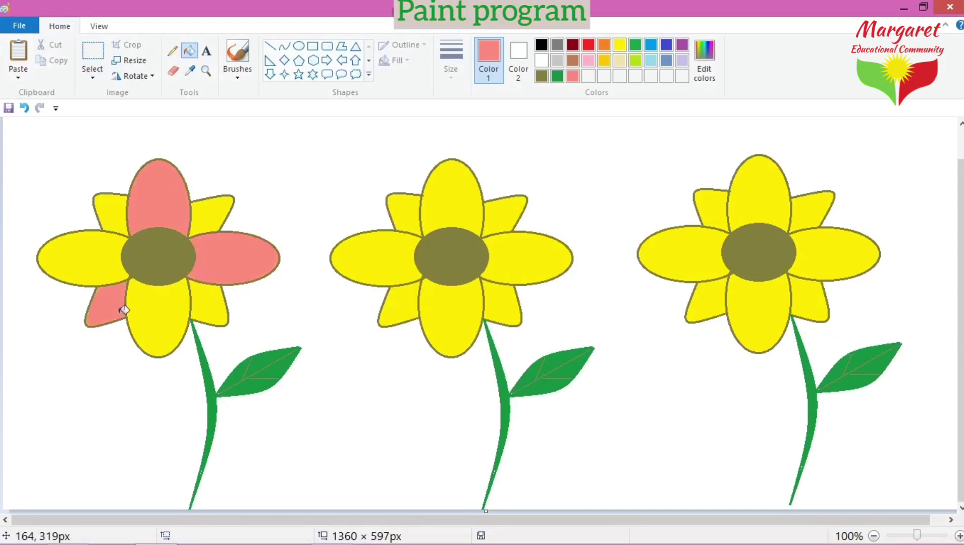
click(115, 281)
key(ctrl+z)
click(109, 252)
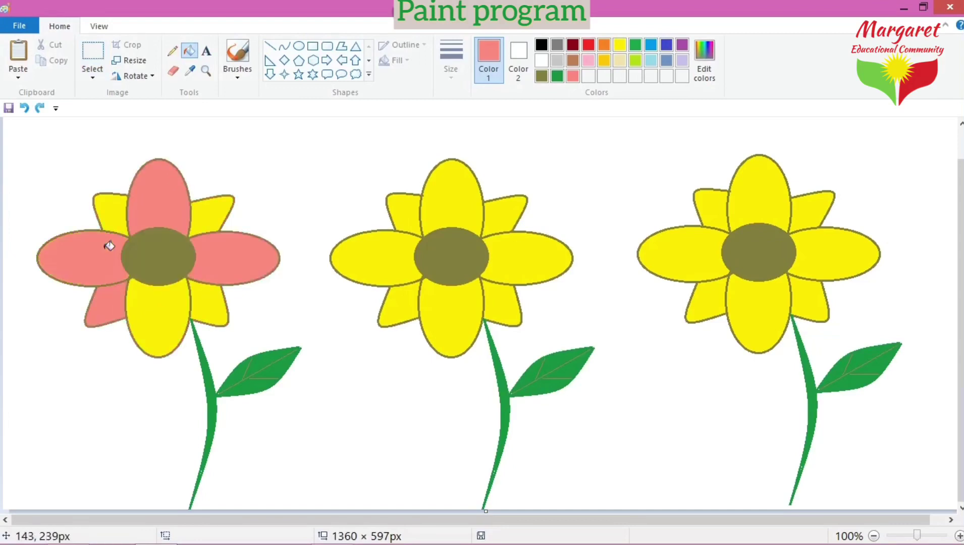
click(116, 216)
click(225, 223)
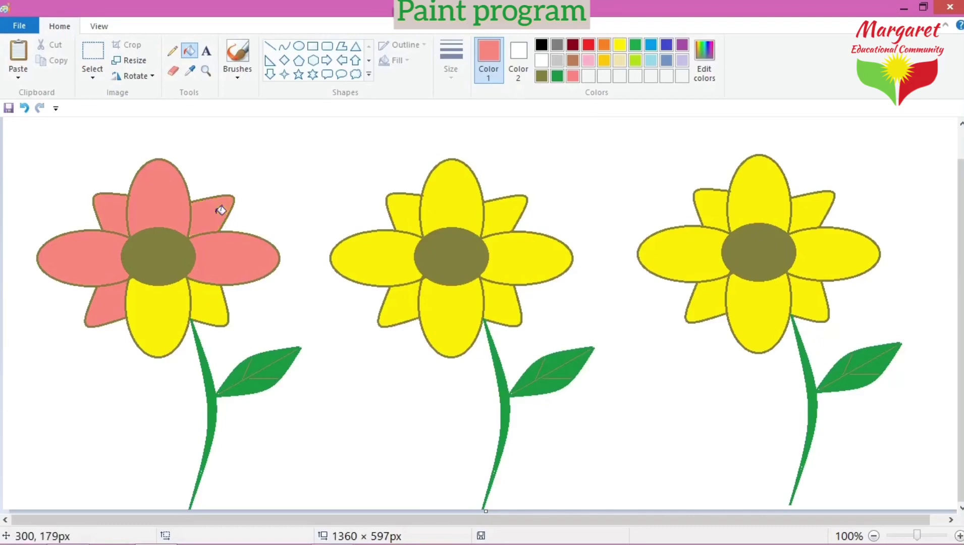
click(163, 306)
click(206, 304)
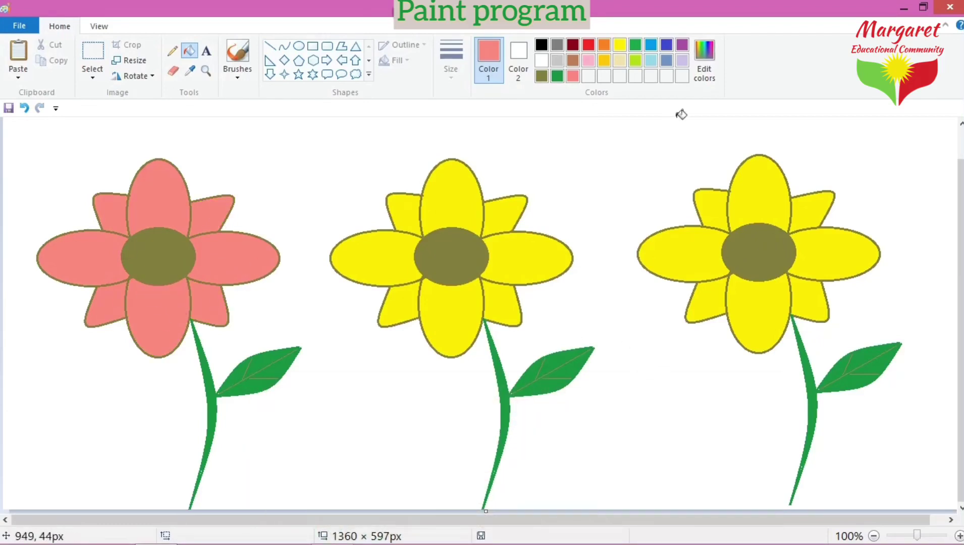
Step: Set Color 1 to the dark red basic colour (red 128, green 0, blue 0)
click(705, 63)
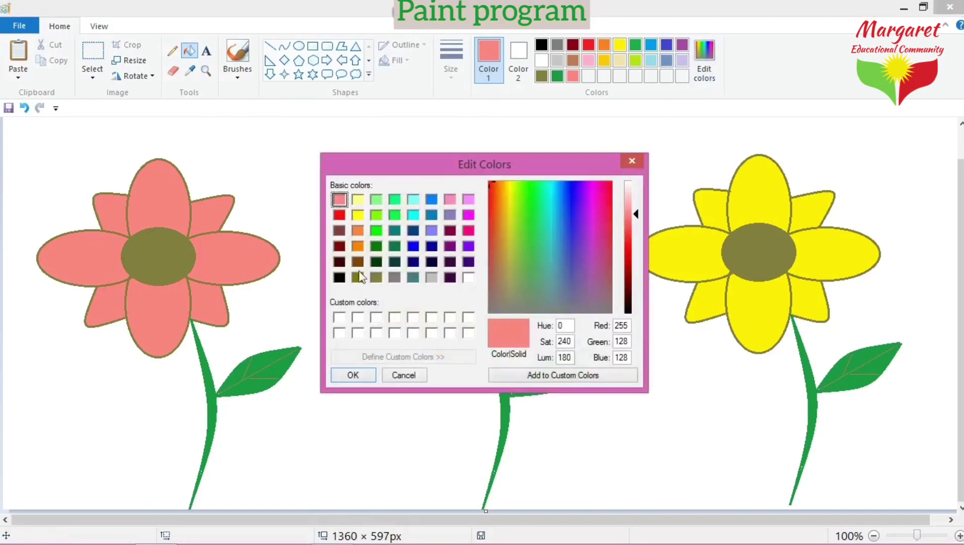
click(358, 247)
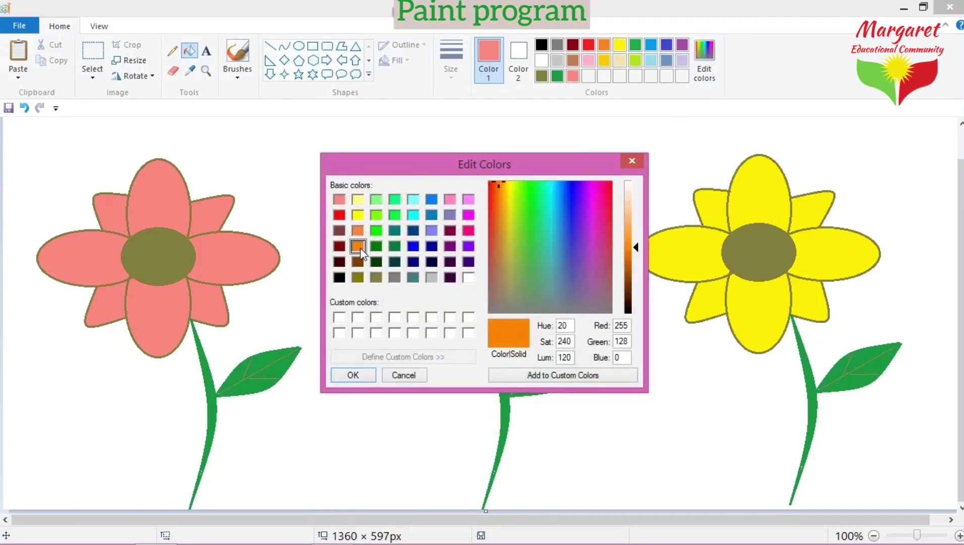
click(340, 215)
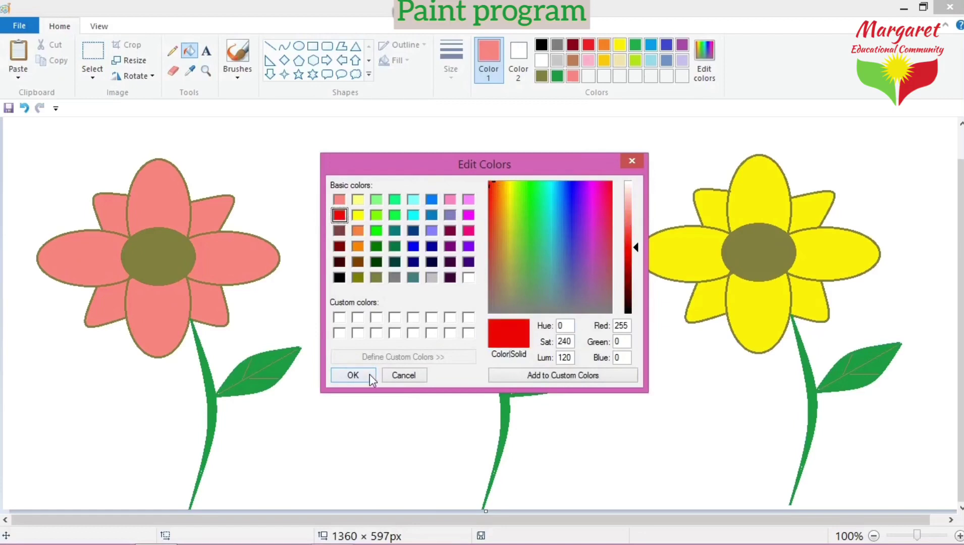
click(340, 247)
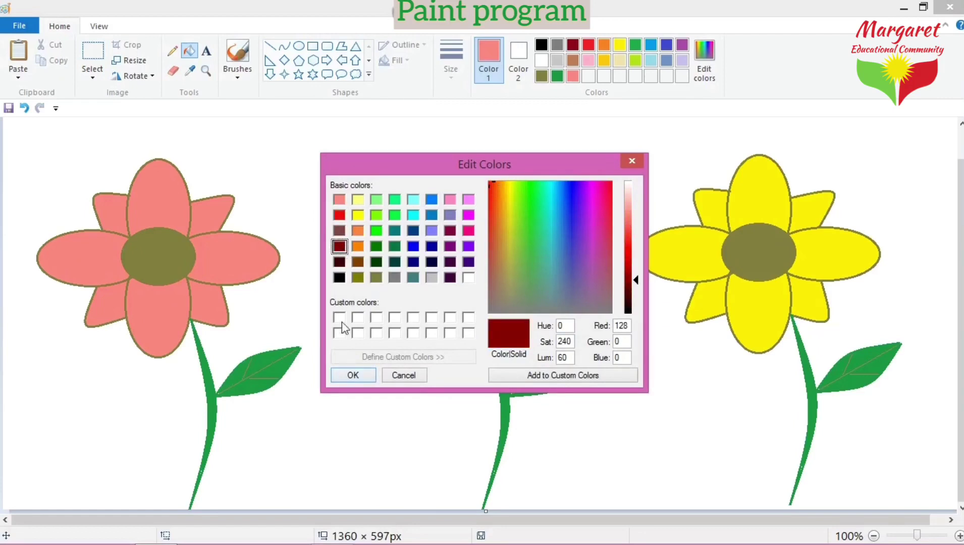
click(346, 375)
Step: Fill all eight petals of the right flower with the dark red
click(776, 201)
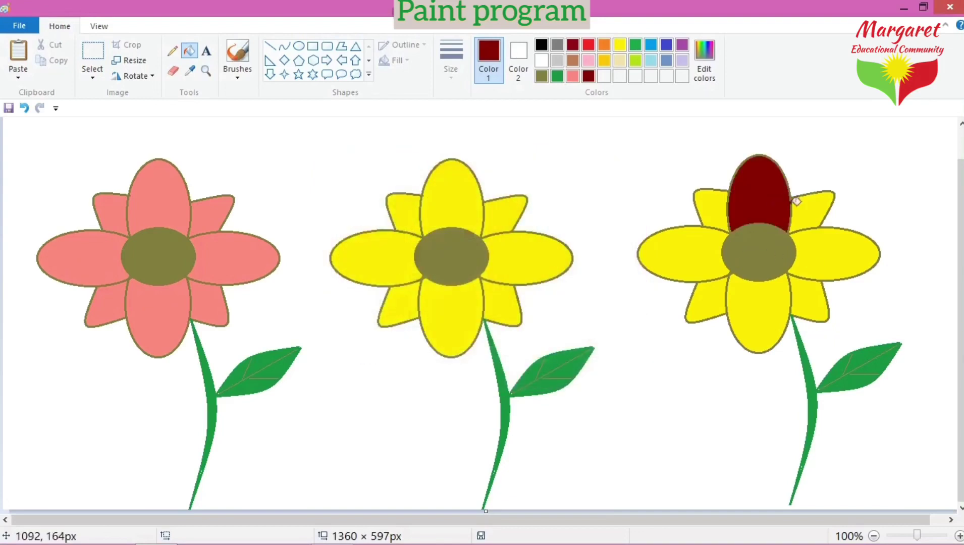
click(816, 204)
click(819, 243)
click(762, 306)
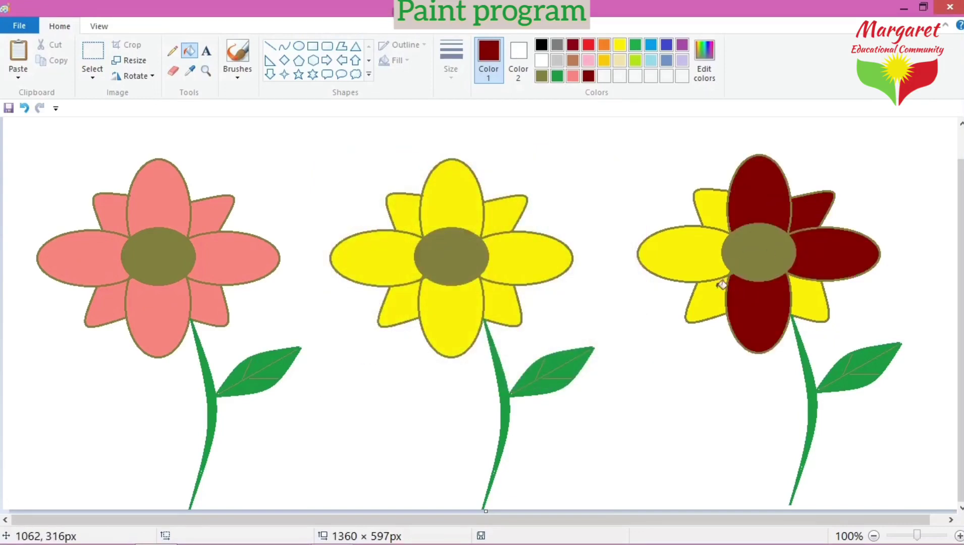
click(693, 255)
click(710, 208)
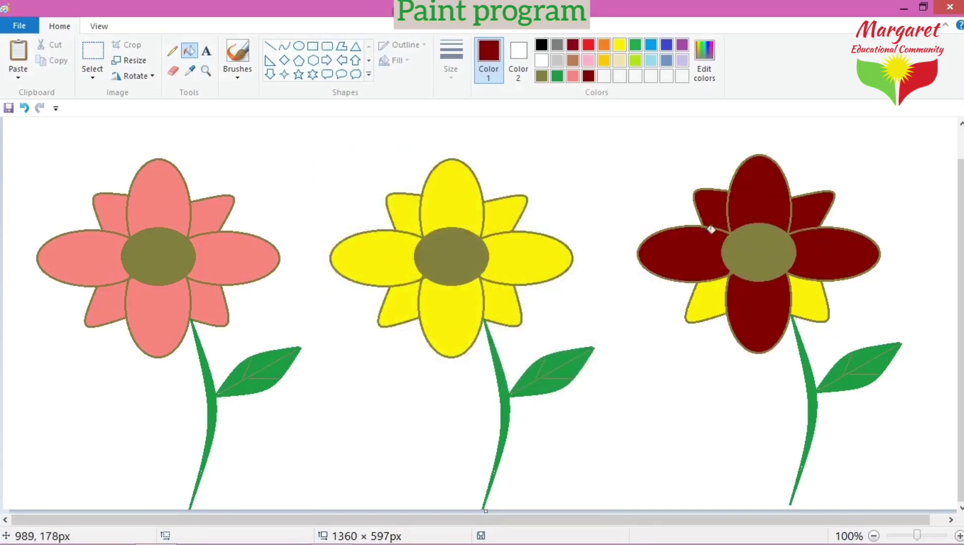
click(711, 294)
click(807, 292)
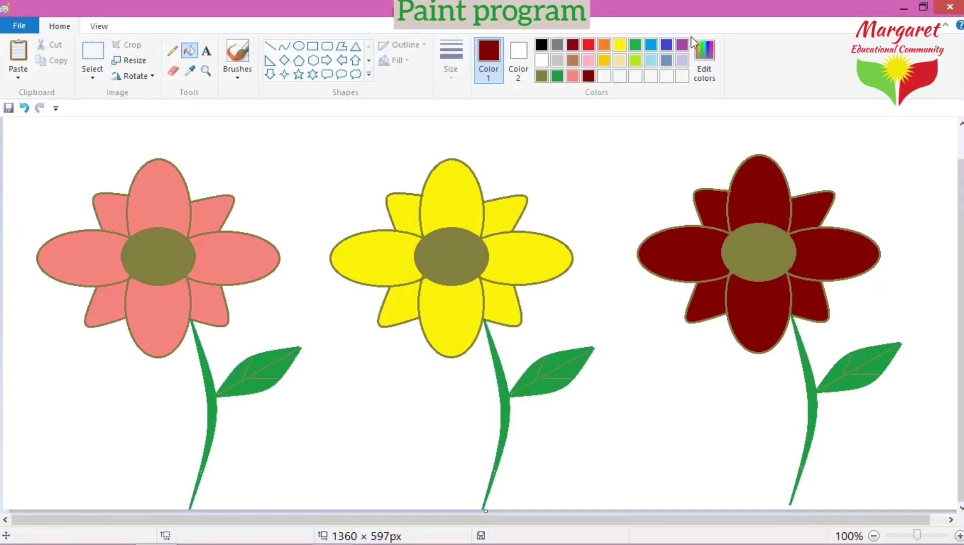
Step: Set Color 1 to the light orange basic colour (red 255, green 128, blue 64)
click(703, 55)
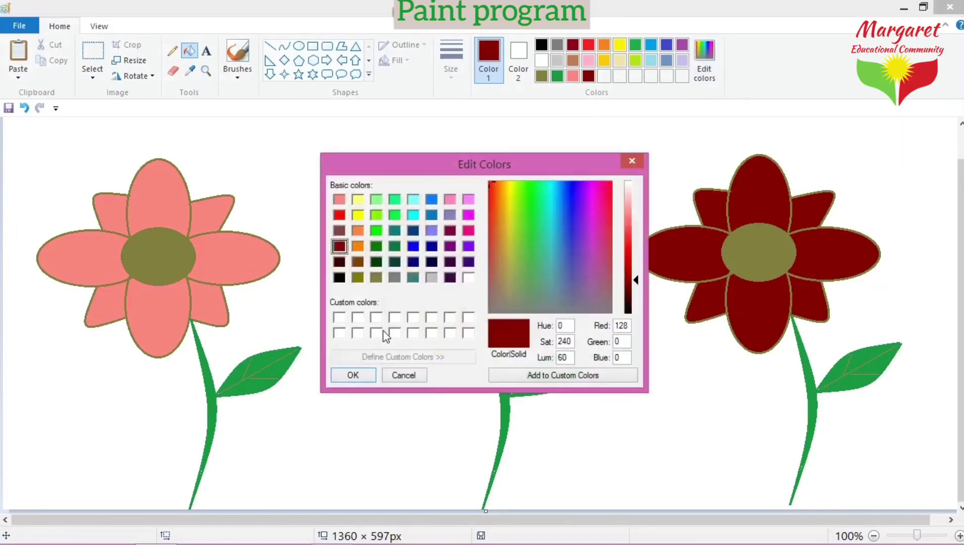
click(357, 247)
click(357, 235)
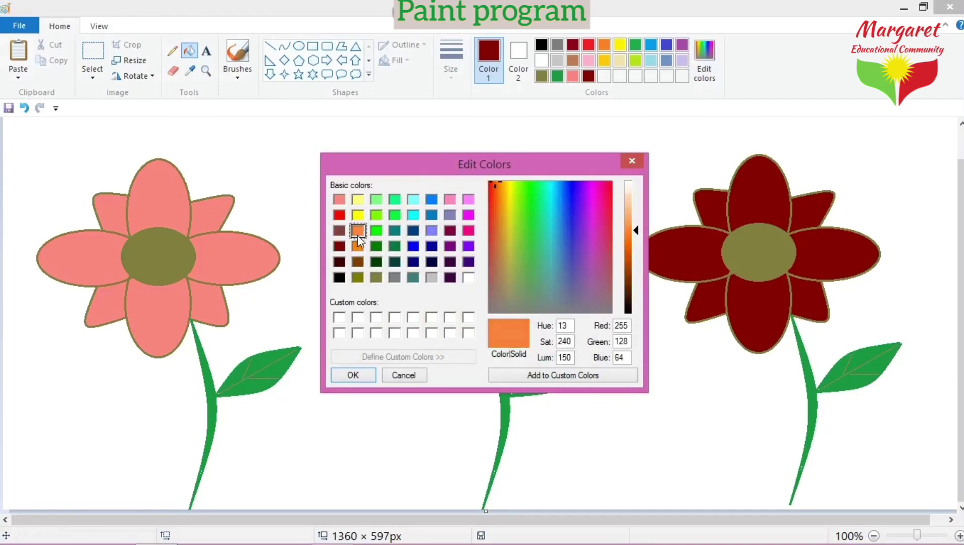
click(354, 375)
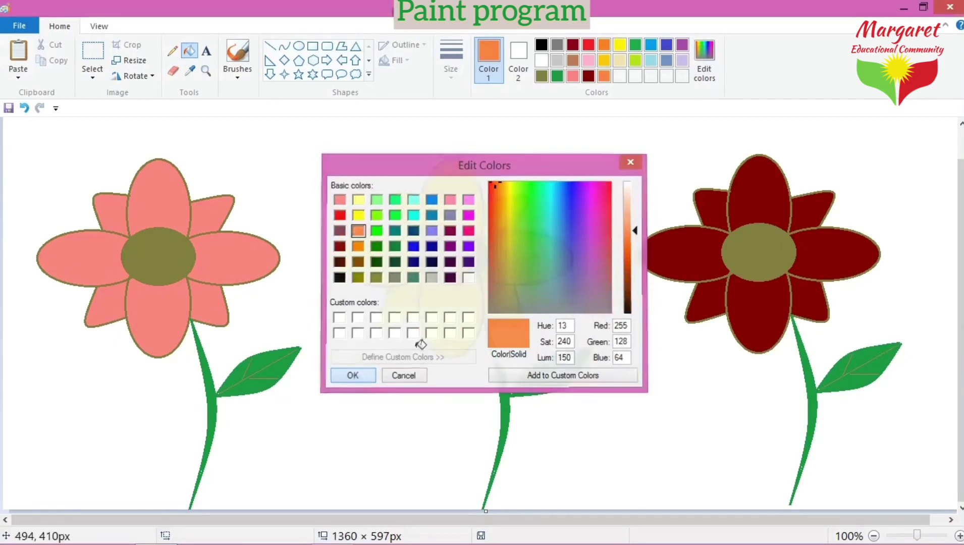
Step: Recolour all eight petals of the right flower with the light orange
click(696, 248)
click(720, 206)
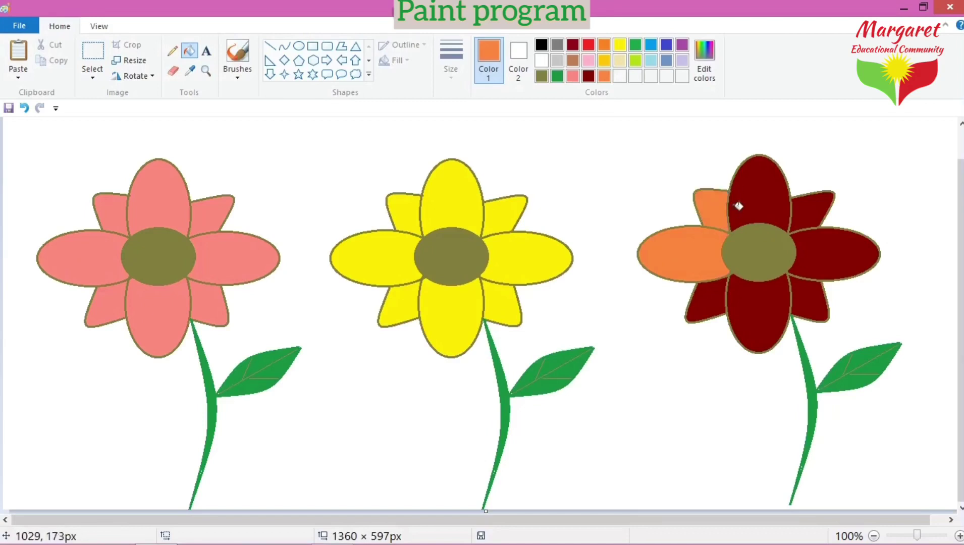
click(739, 207)
click(815, 208)
click(825, 241)
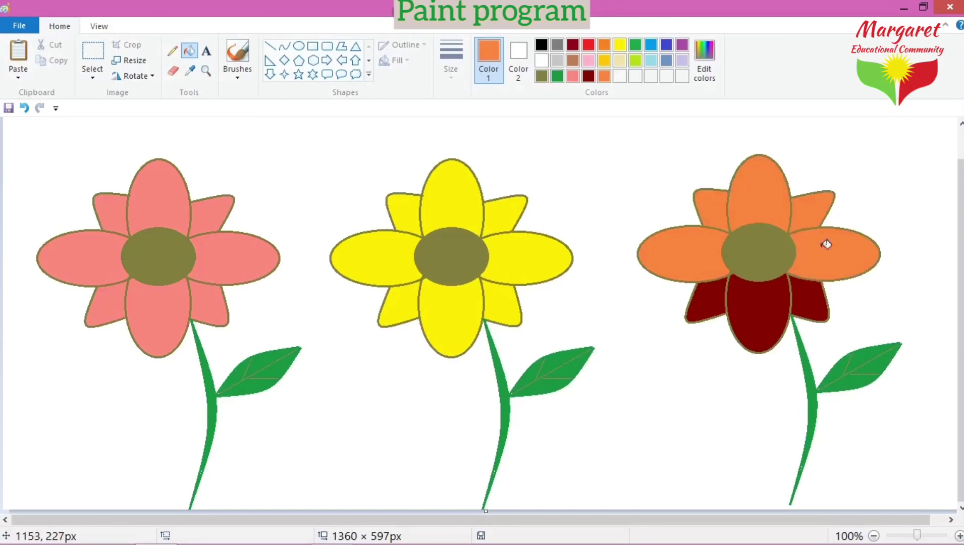
click(807, 299)
click(770, 308)
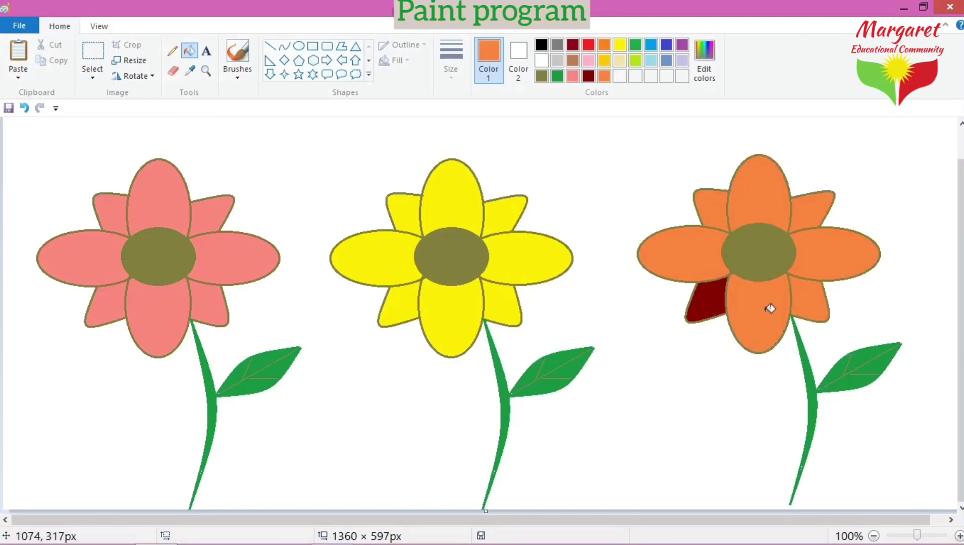
click(709, 294)
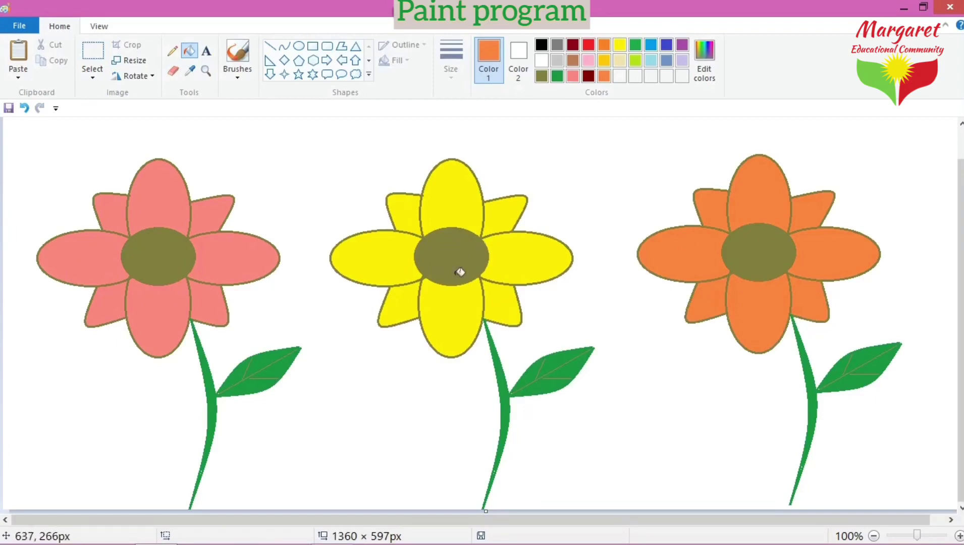
Step: Fill all eight petals of the middle flower with lime green
click(636, 60)
click(457, 195)
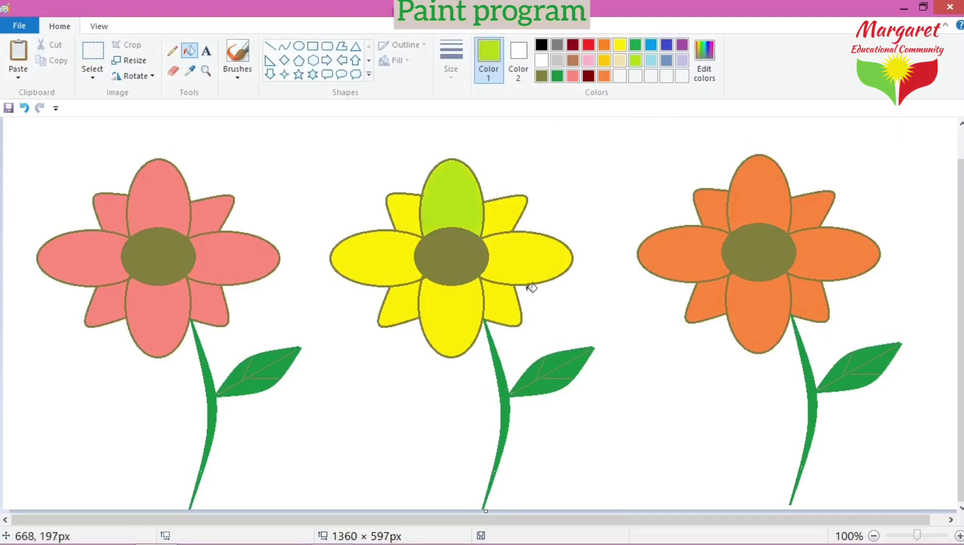
click(517, 279)
click(464, 307)
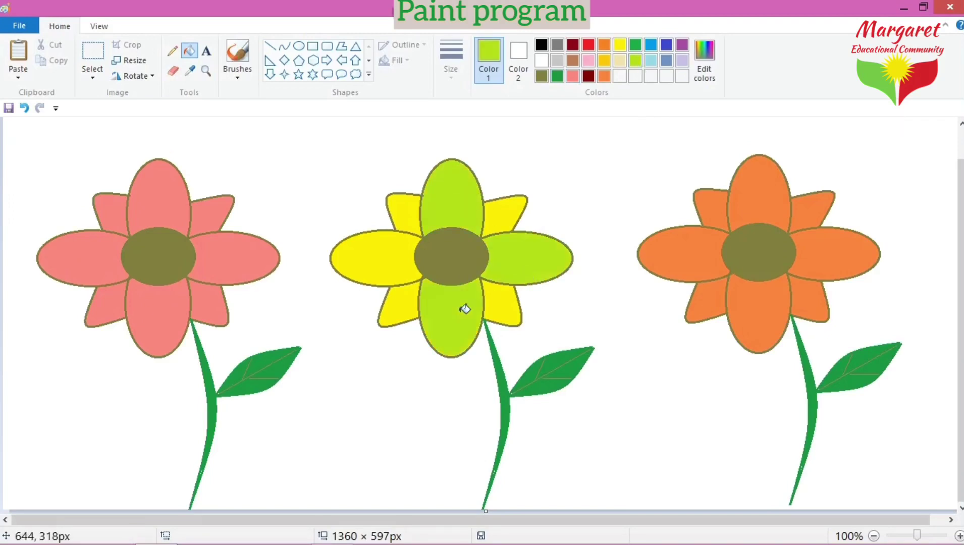
click(399, 311)
click(409, 273)
click(413, 206)
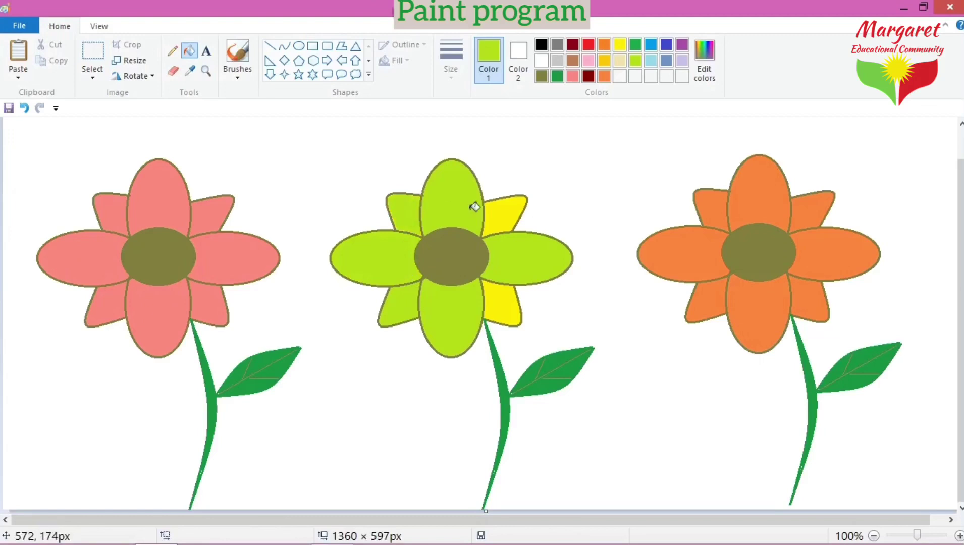
click(499, 210)
click(501, 292)
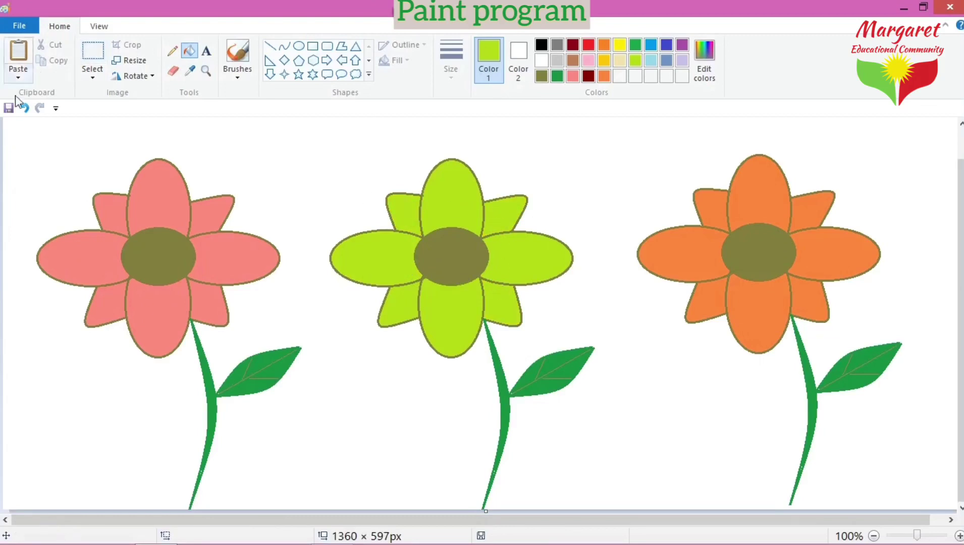
Step: Undo all the lime green fills on the middle flower's petals
click(24, 108)
click(23, 108)
click(24, 107)
click(24, 107)
click(23, 107)
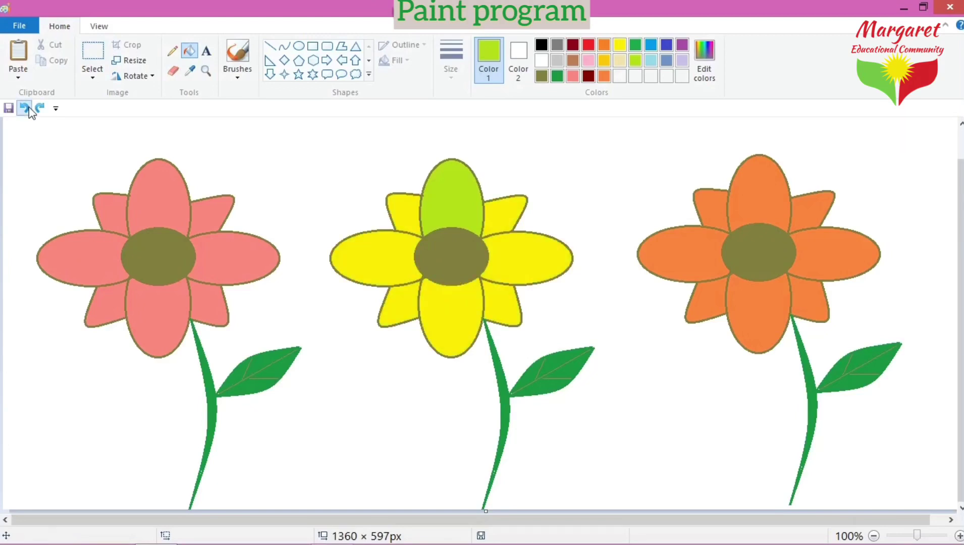
click(23, 107)
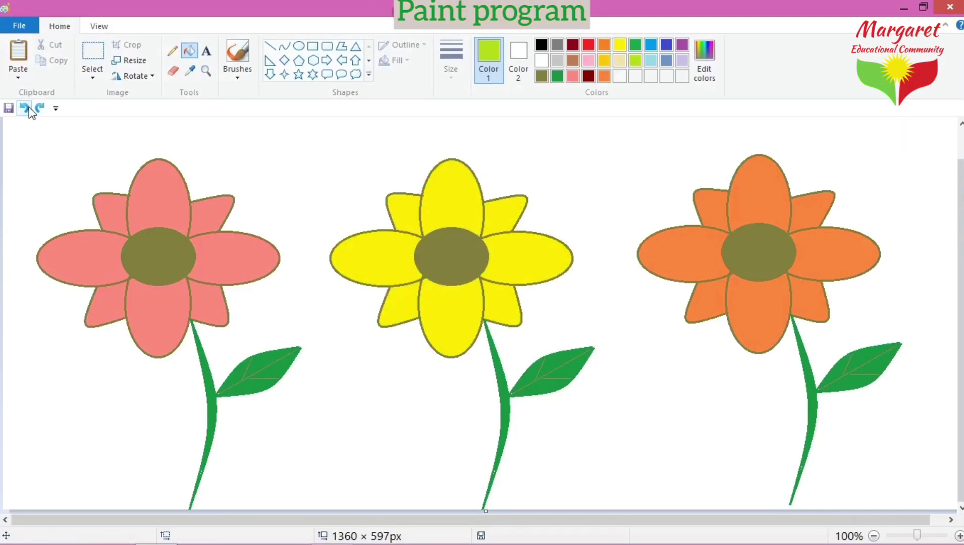
Step: Fill the white background around the flowers with light yellow and replace that fill with light turquoise
scroll(479, 323, up, 2)
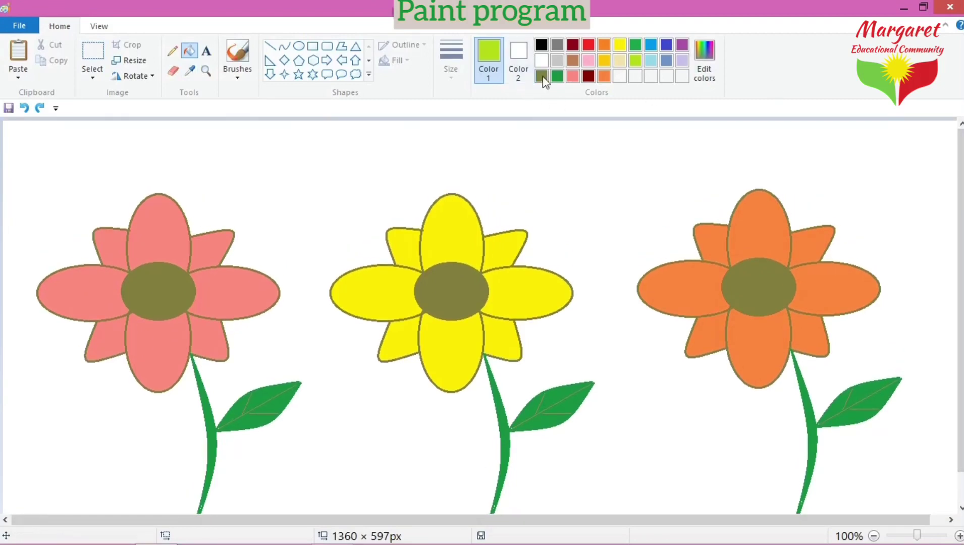
click(620, 60)
click(617, 167)
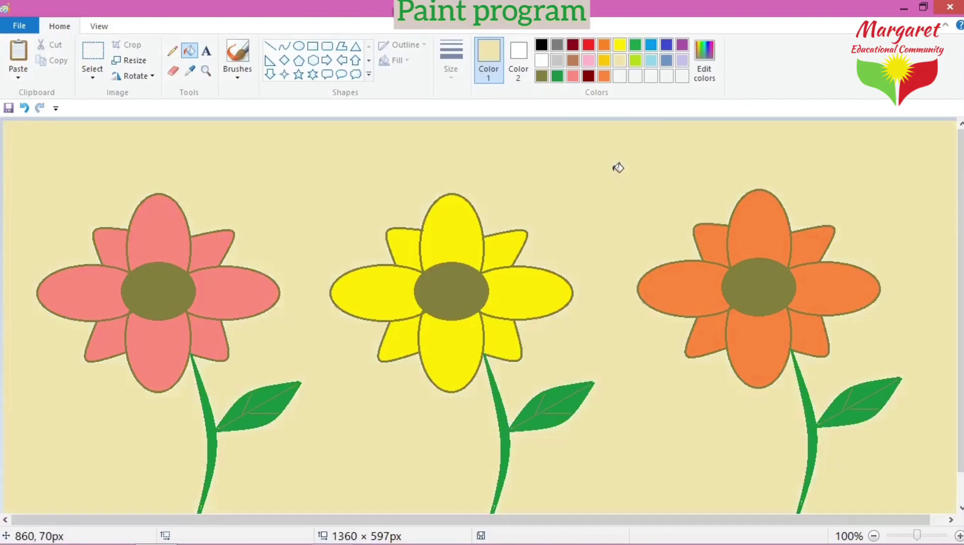
click(652, 60)
click(619, 140)
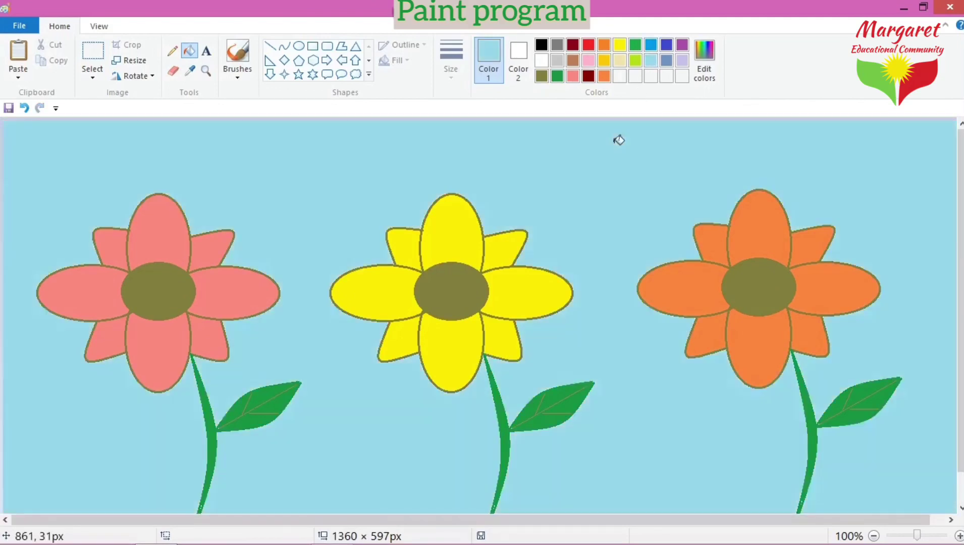
Step: Pick black from the basic colours in the colour editor and fill the background around the flowers with it
click(703, 70)
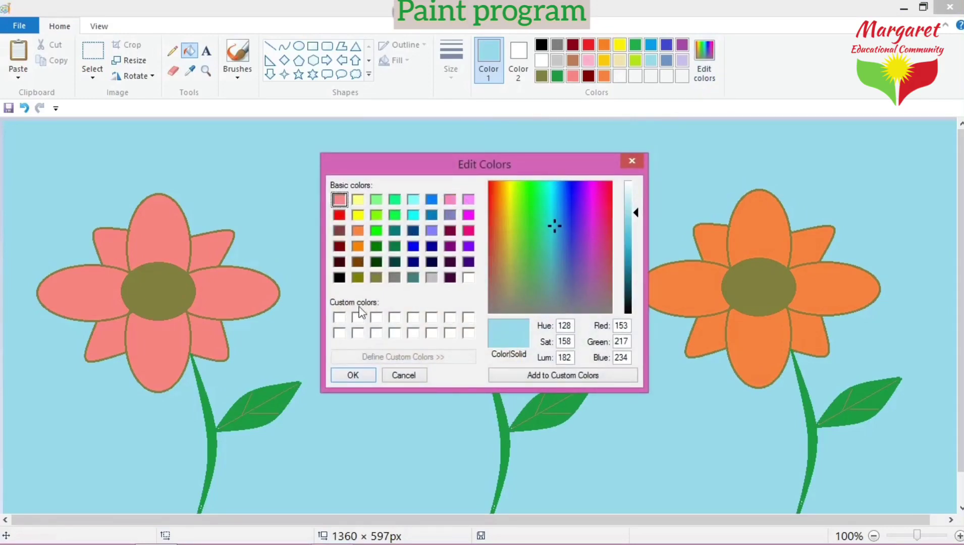
click(396, 281)
click(433, 281)
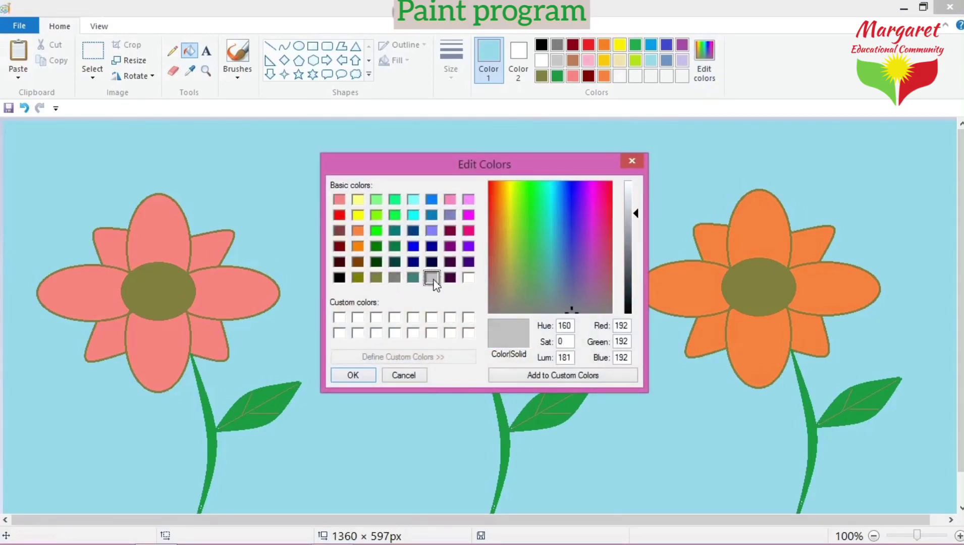
click(339, 280)
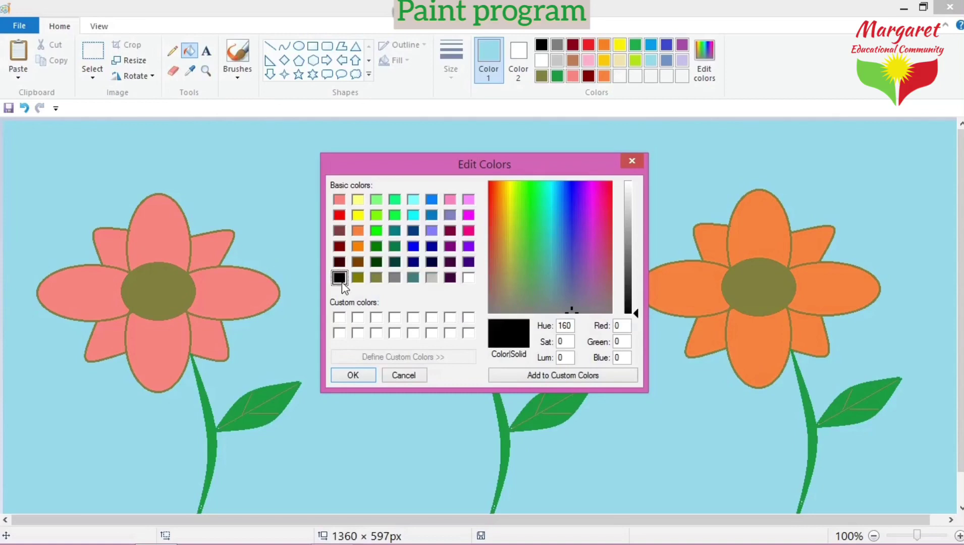
click(353, 374)
click(363, 387)
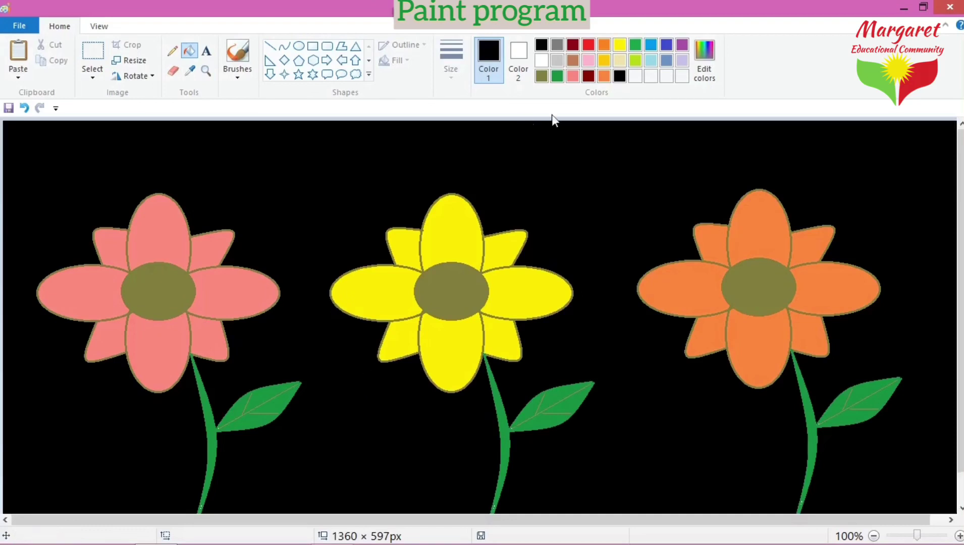
Step: Fill the background around the three flowers with light yellow from the palette
click(618, 60)
click(598, 224)
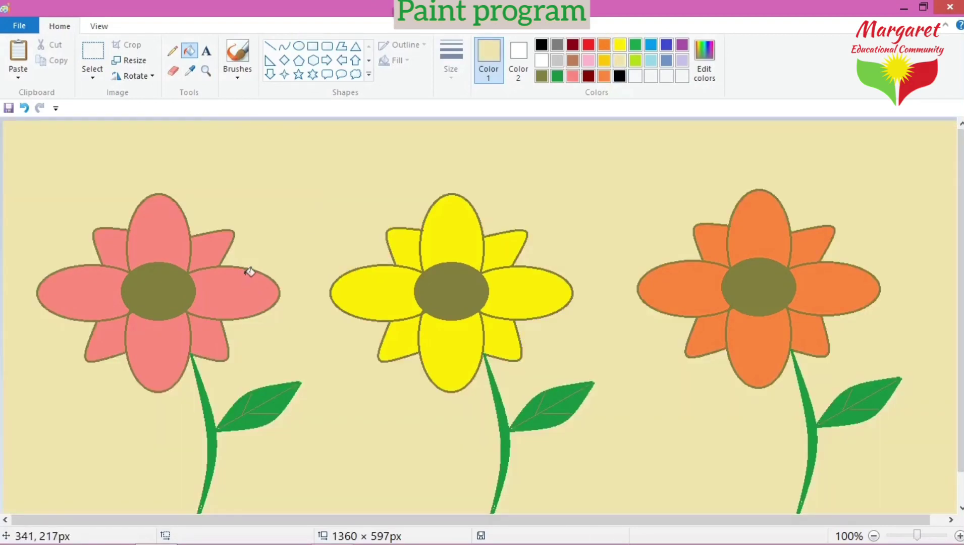
Step: Add the green text "I LOVE YOU ALL" above the flowers and shift it slightly left
click(206, 50)
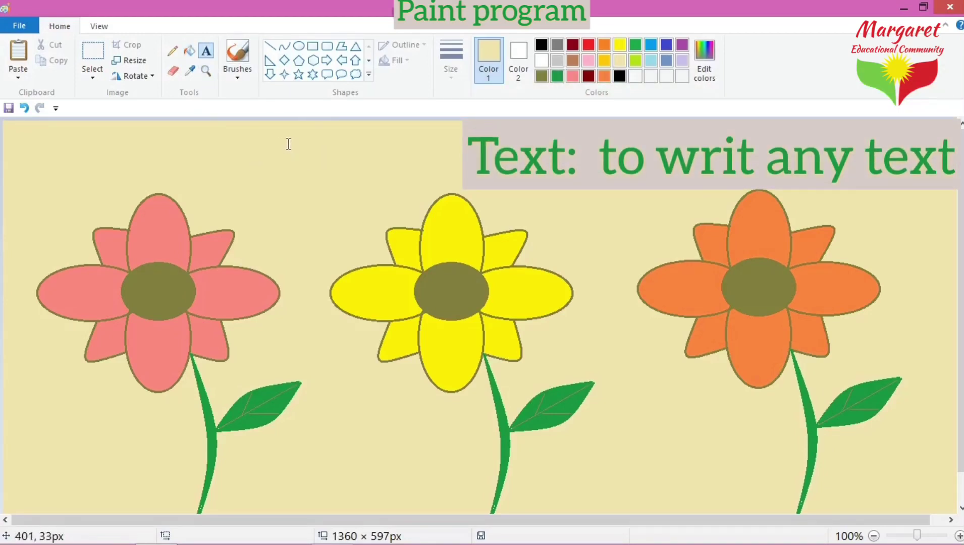
drag(288, 144, 290, 144)
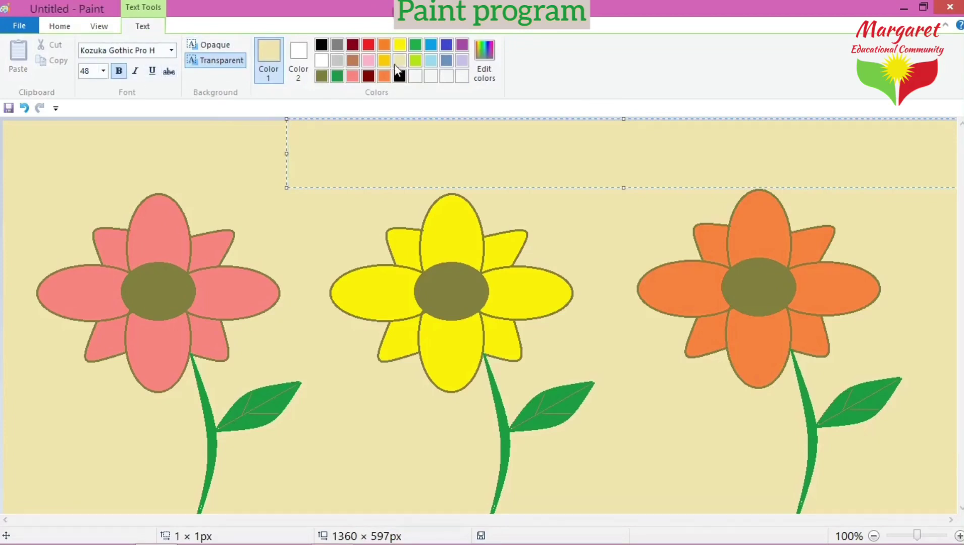
click(337, 77)
text(i)
key(BackSpace)
text(I L)
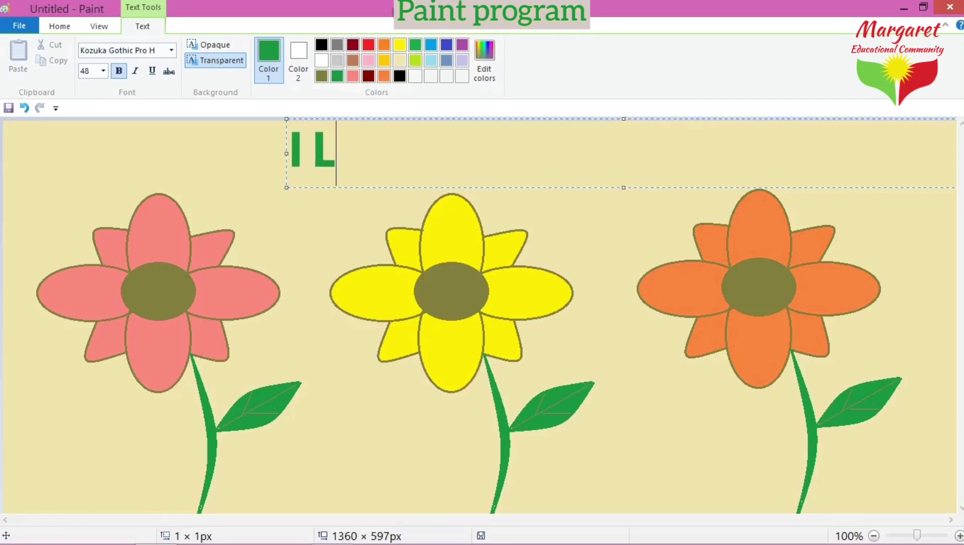
text(O)
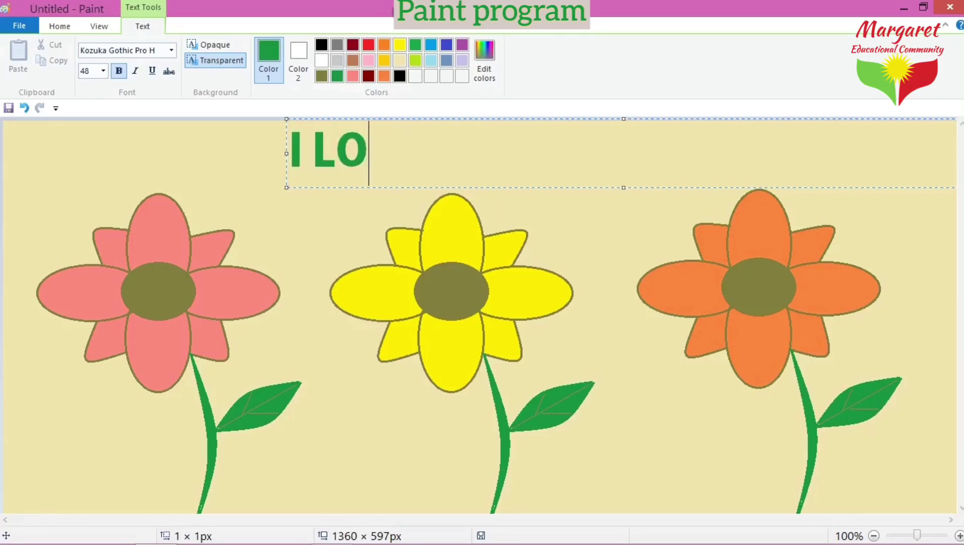
text(VE YOU ALL)
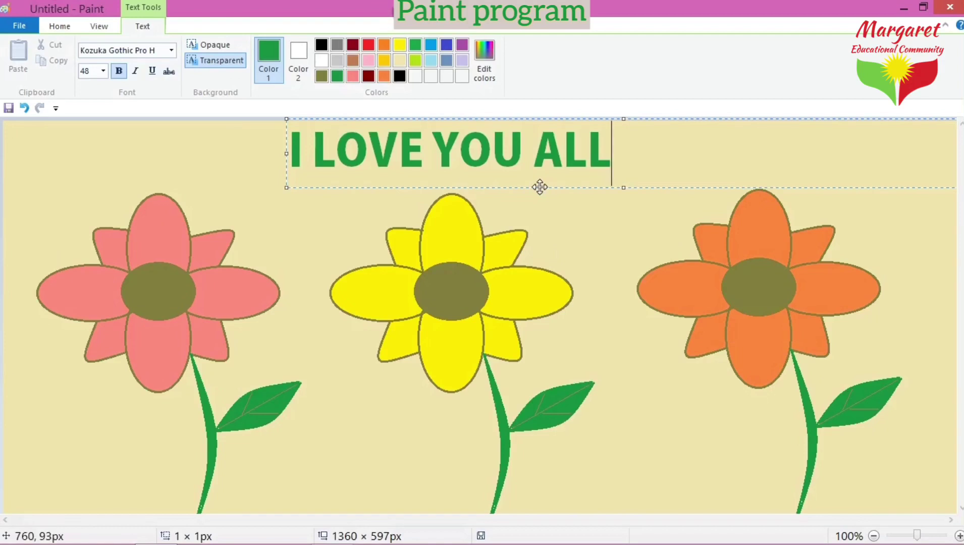
drag(540, 188, 557, 173)
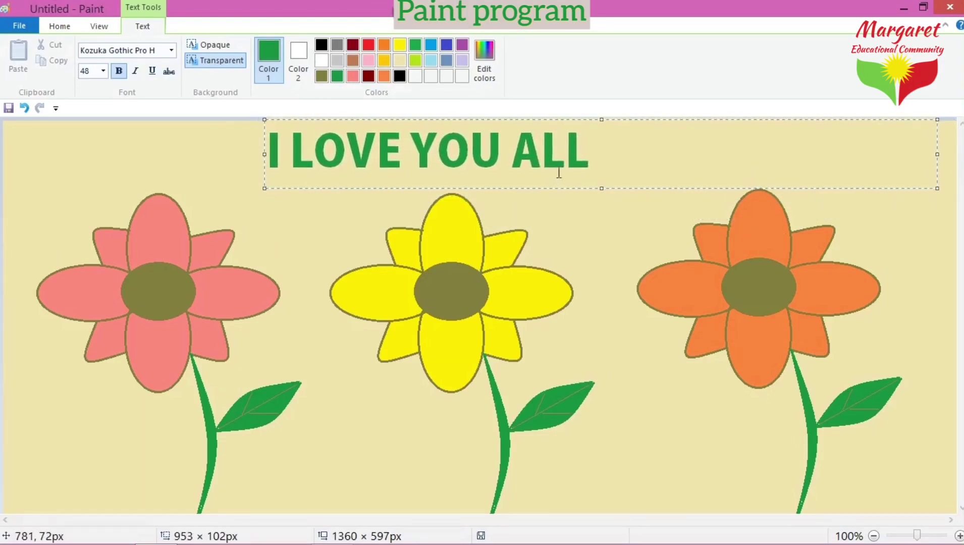
click(587, 245)
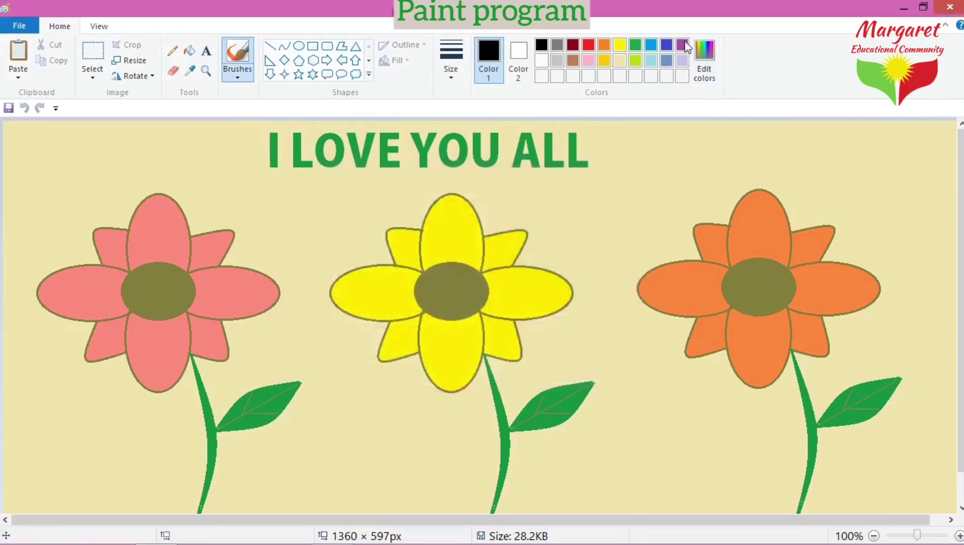
Step: Fill the right flower's centre with purple, the middle one's with light yellow and the left one's with yellow
click(684, 48)
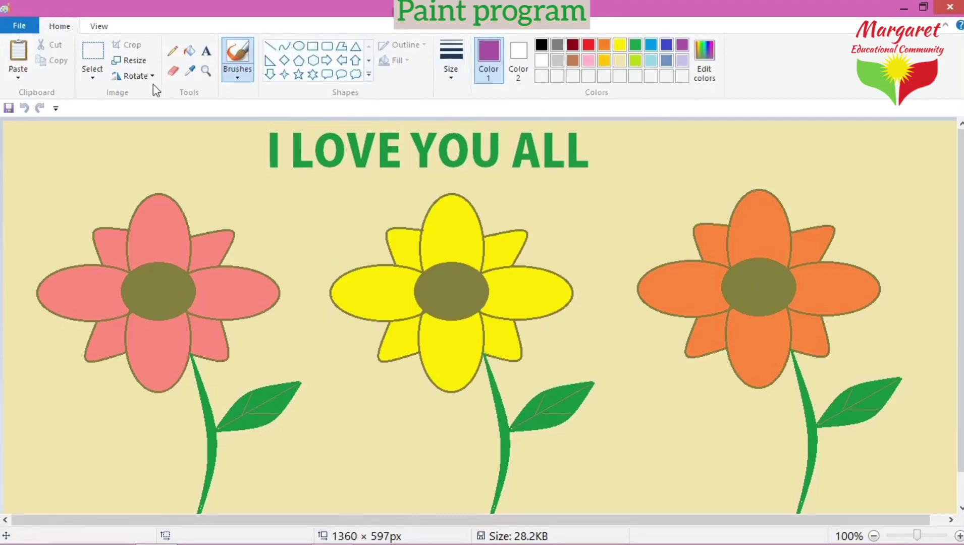
click(188, 52)
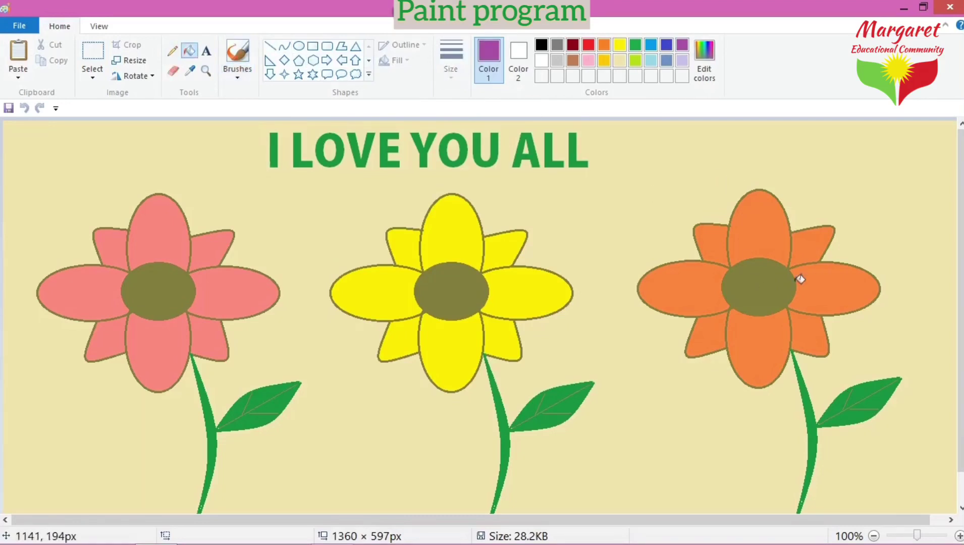
click(770, 290)
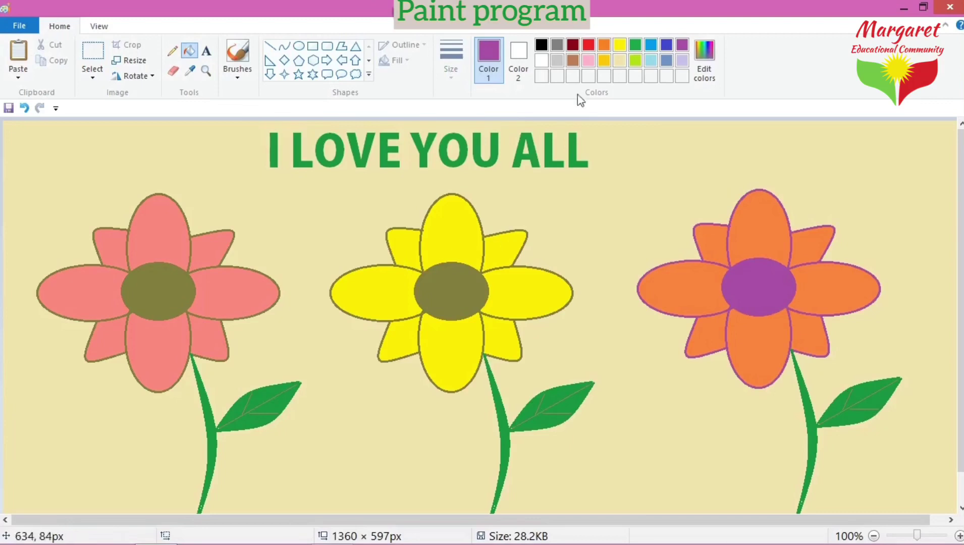
click(619, 64)
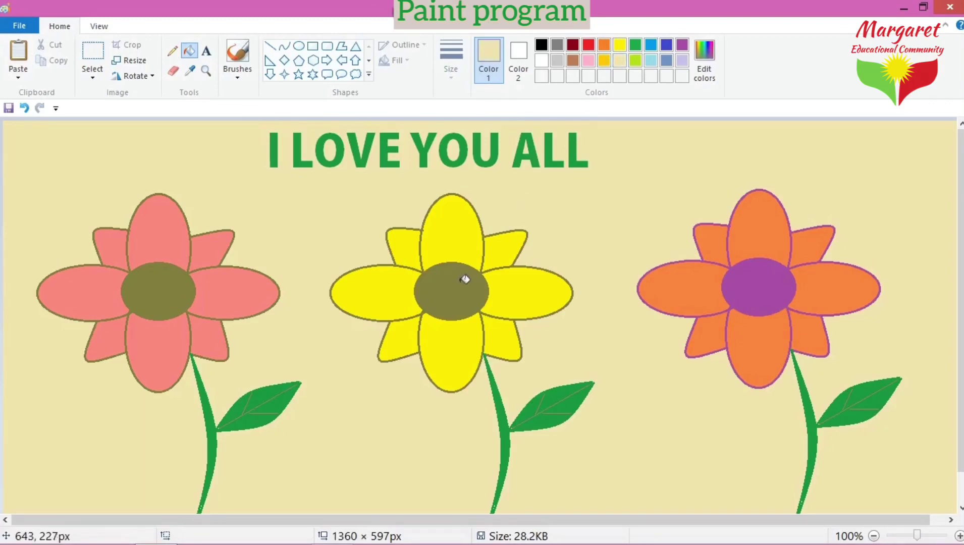
click(466, 279)
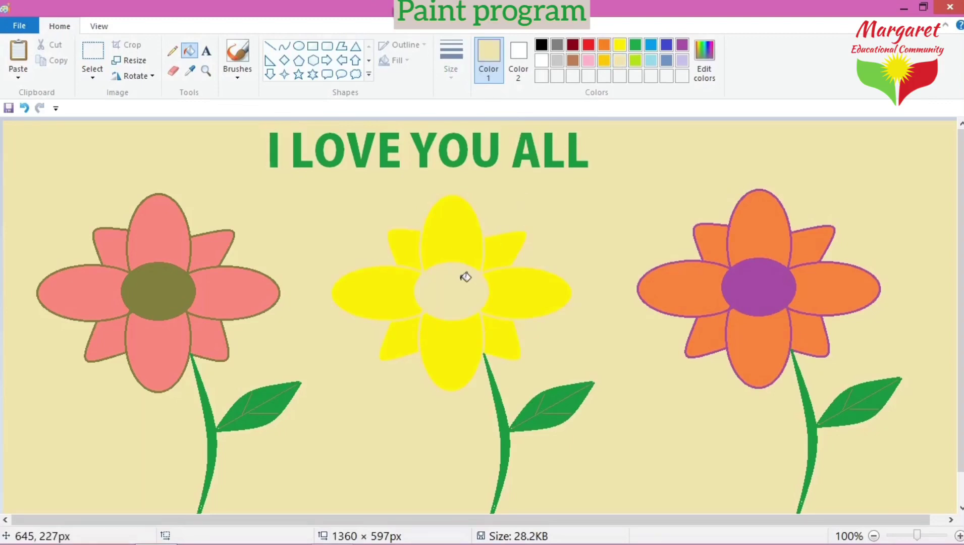
click(620, 46)
click(172, 291)
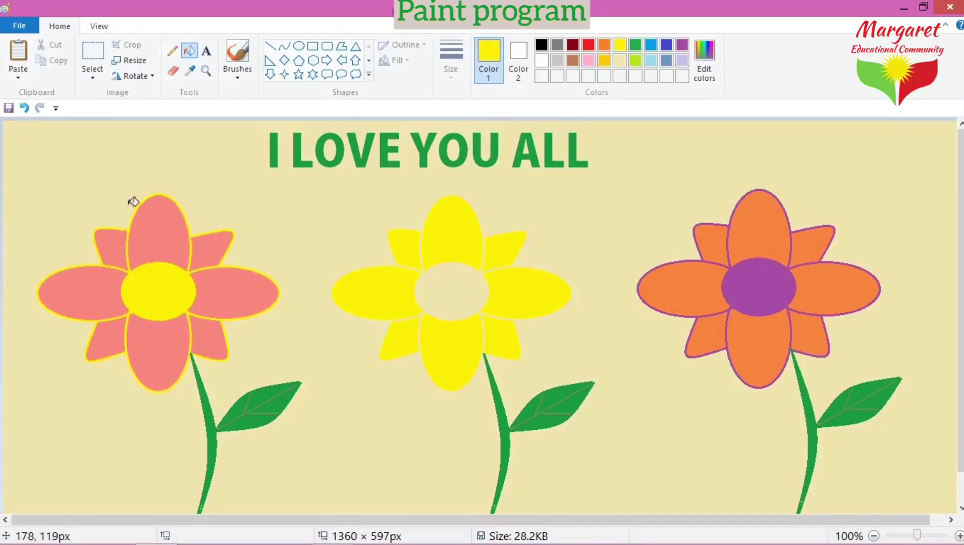
Step: Undo the three colour fills on the flower centres
click(21, 113)
click(22, 113)
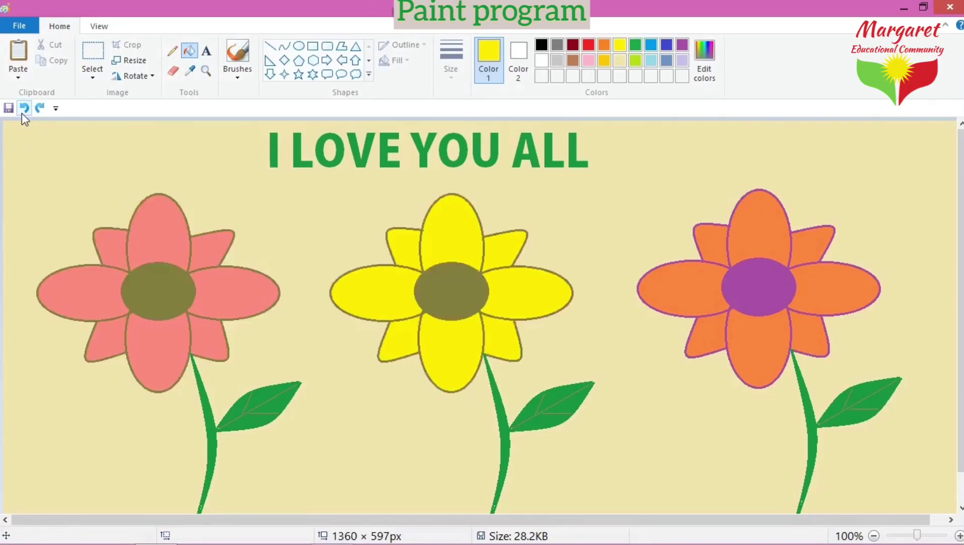
click(22, 113)
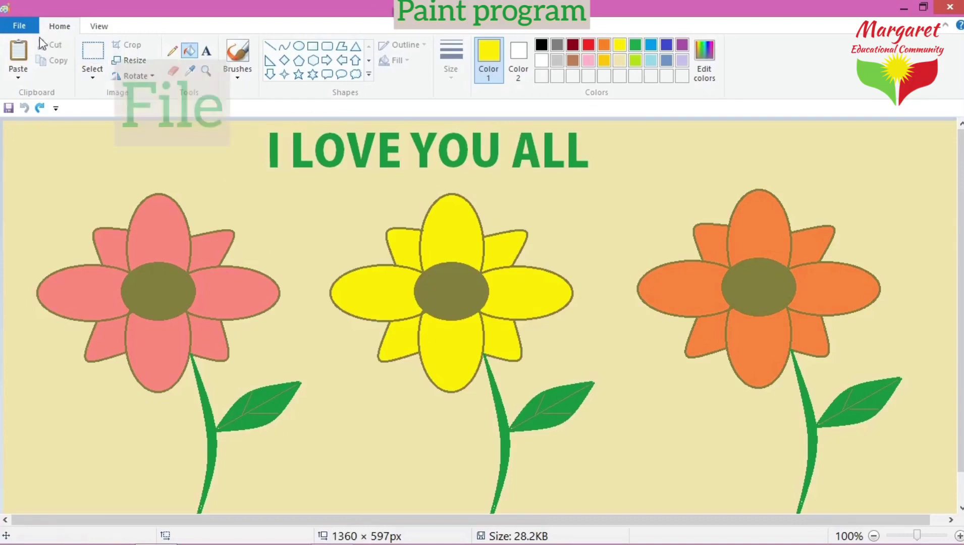
Step: Start saving the drawing as a new file, browse Documents and Pictures, and choose the Desktop as its location
click(18, 25)
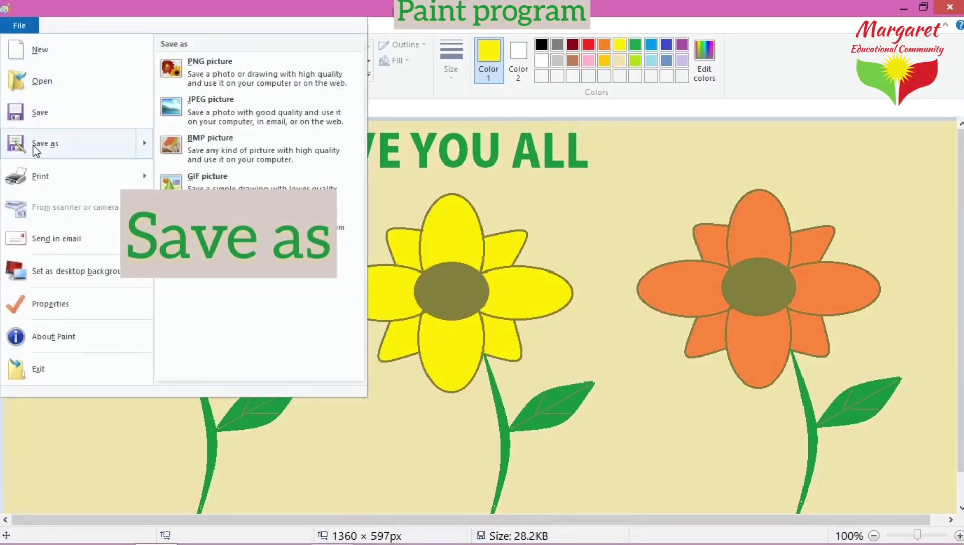
click(38, 144)
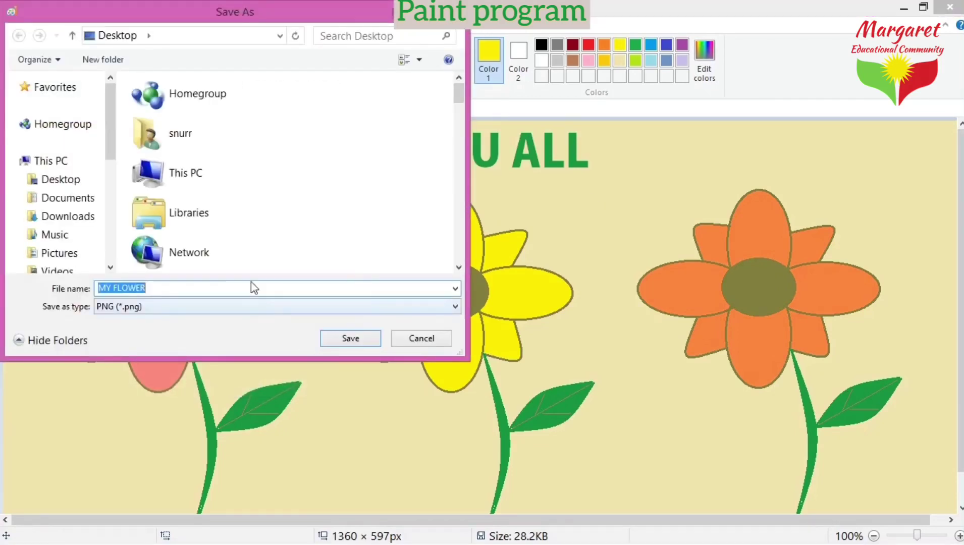
click(73, 198)
click(61, 235)
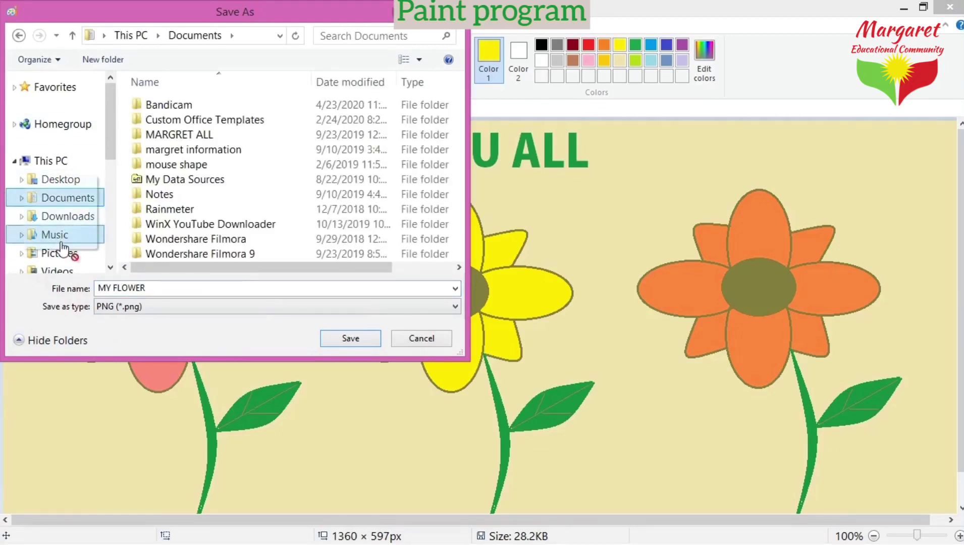
click(61, 255)
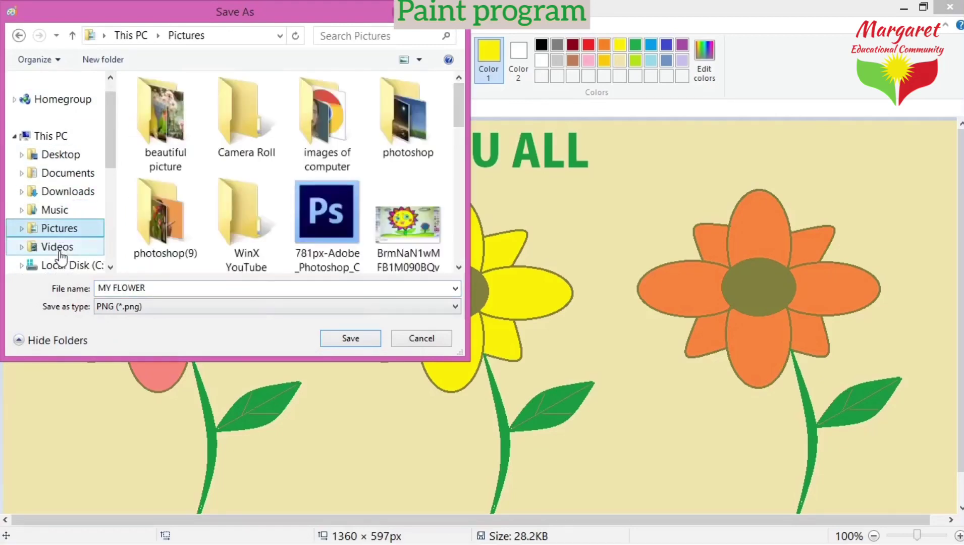
click(103, 35)
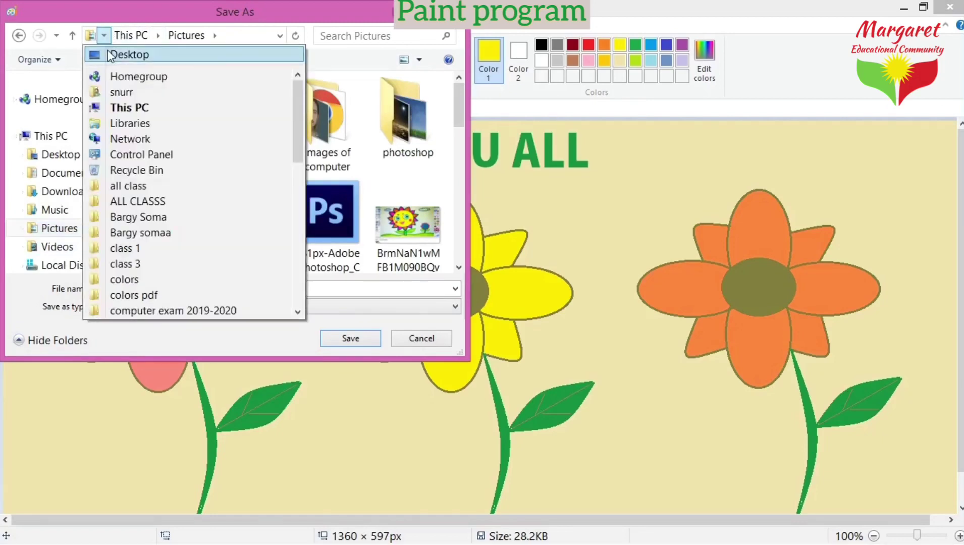
click(108, 50)
Step: Save the drawing as a PNG named MY FLOWERR and close Paint
triple_click(144, 286)
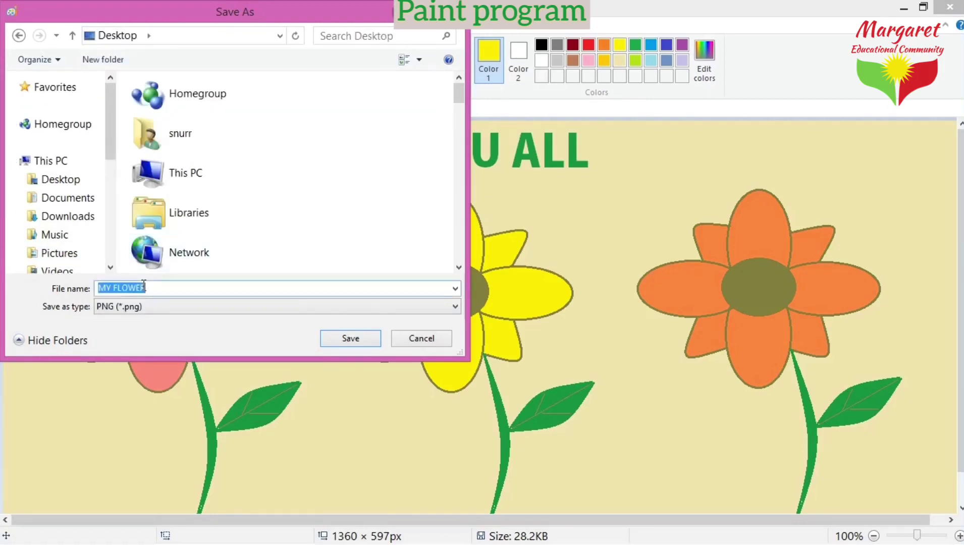
key(BackSpace)
text(M)
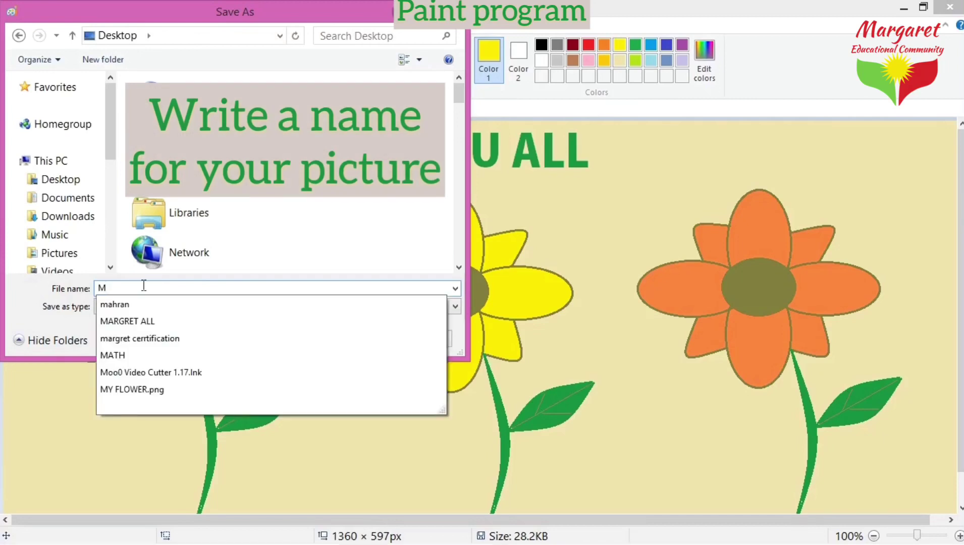
text(Y )
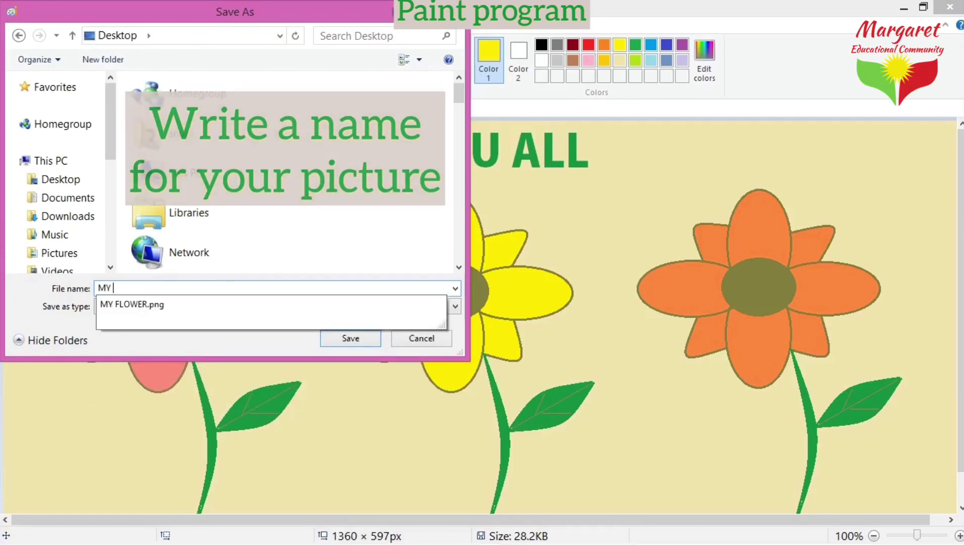
text(FLOWE)
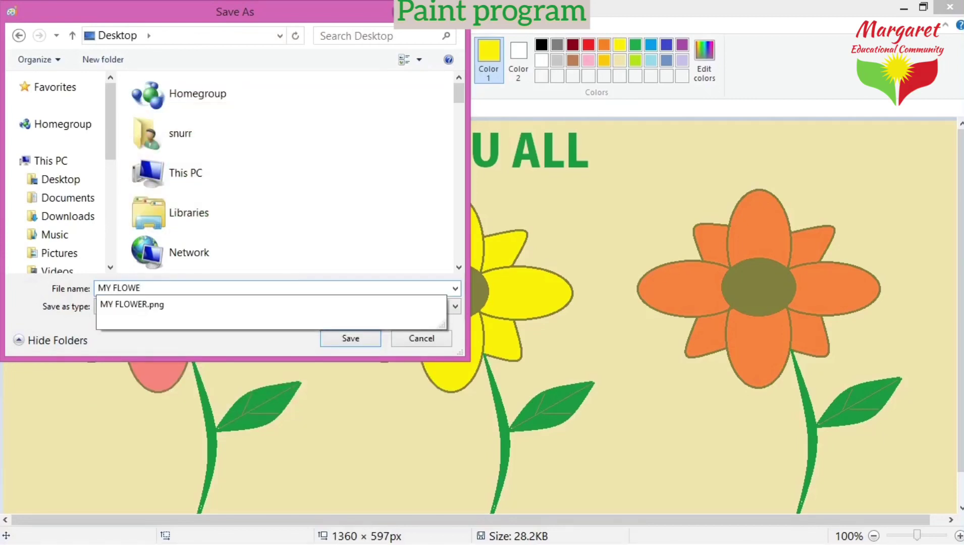
text(R)
key(Escape)
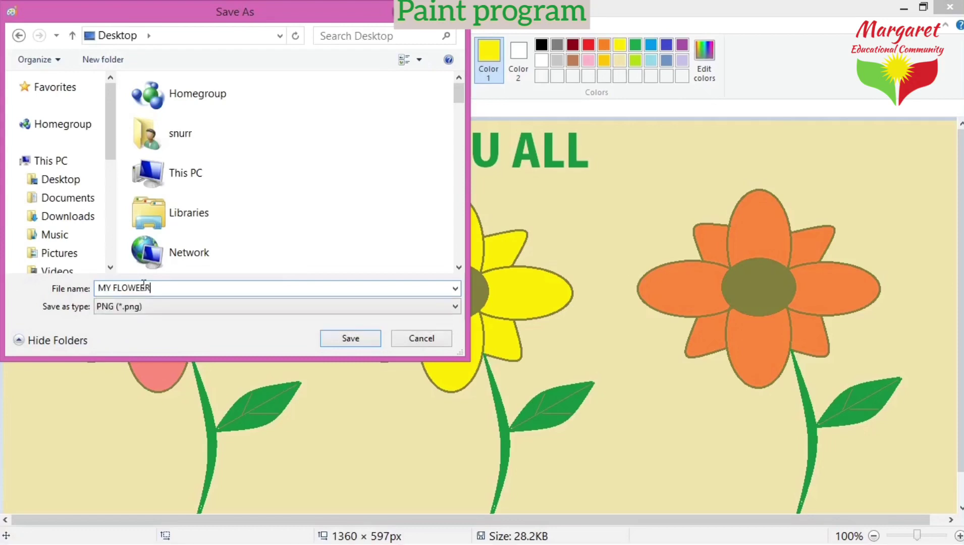
text(R)
click(352, 339)
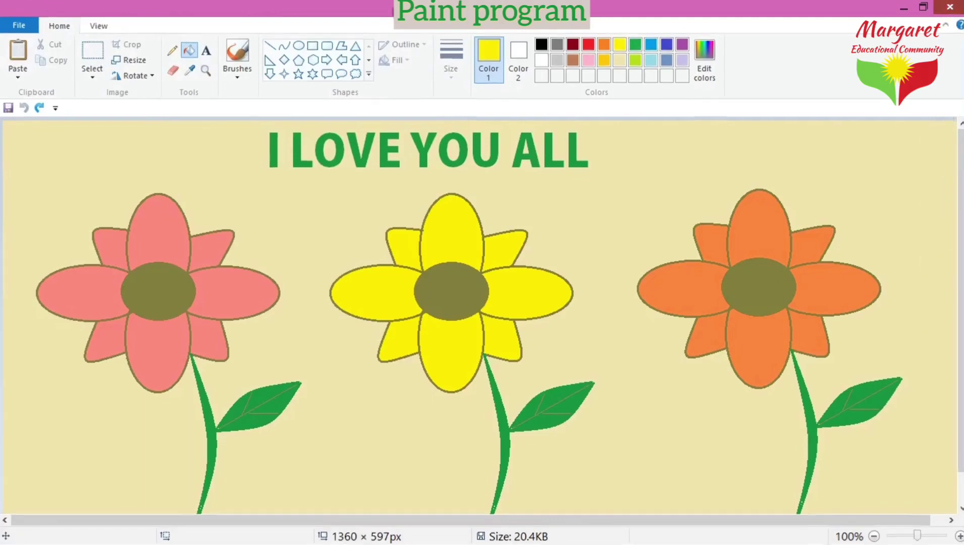
click(950, 6)
Step: Move the MY FLOWER and MY FLOWERR icons apart on the desktop and open the MY FLOWERR picture
mouse_move(447, 359)
mouse_down()
mouse_move(555, 359)
mouse_move(433, 438)
mouse_move(465, 411)
mouse_up()
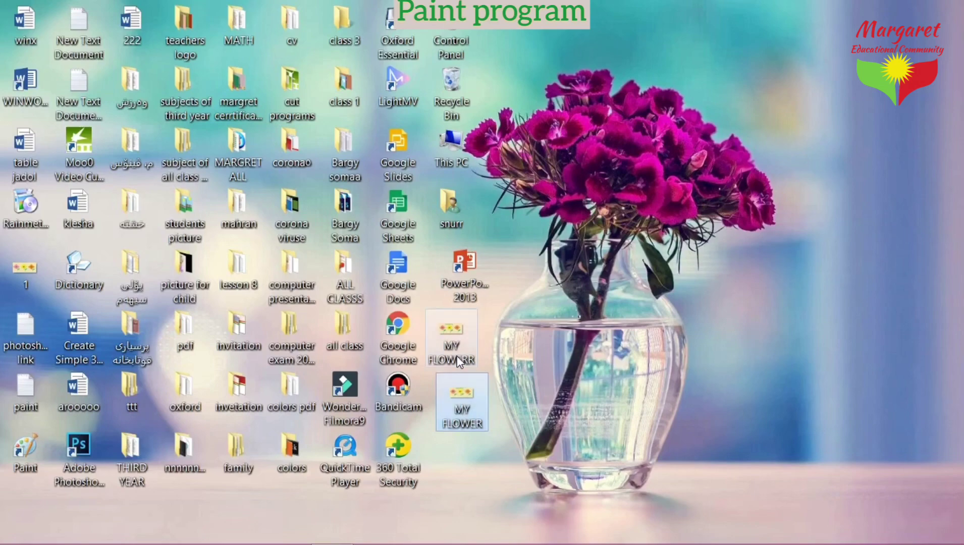
drag(457, 360, 600, 345)
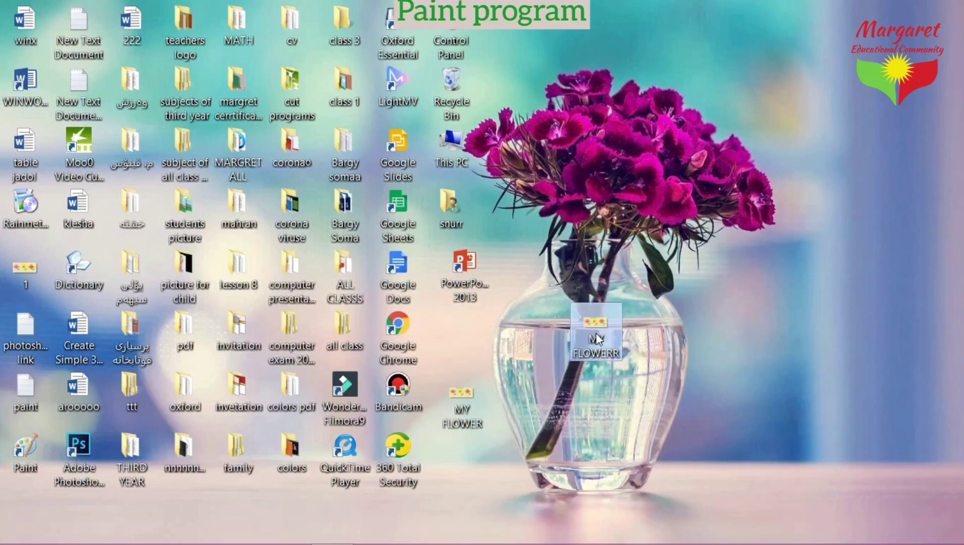
double_click(596, 337)
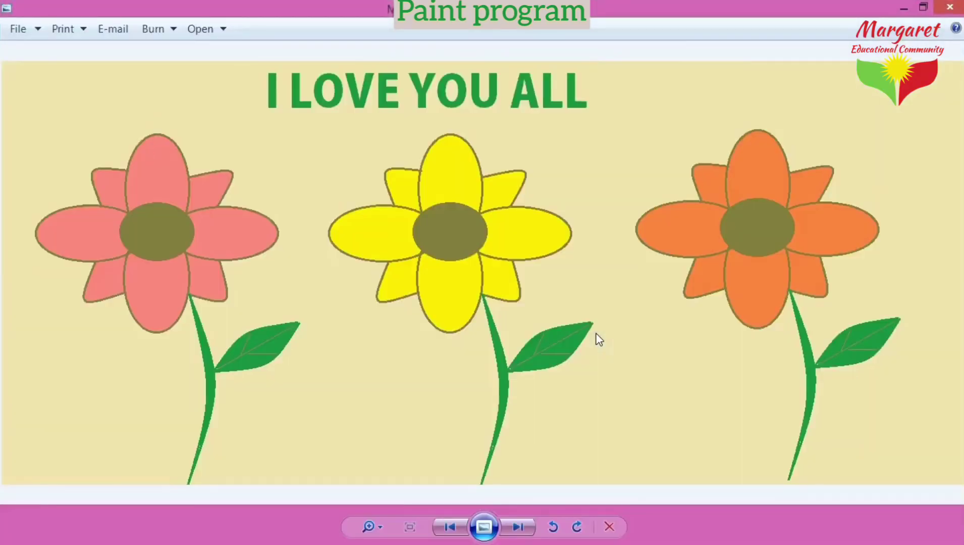